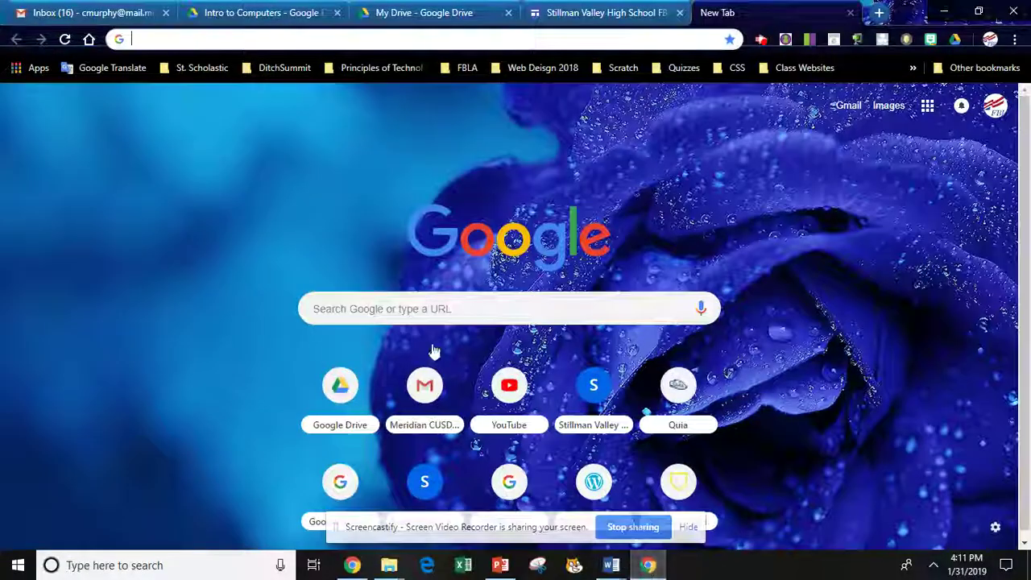
Create a folder named Google Sheets inside the Intro to Computers folder in Google Drive
click(250, 14)
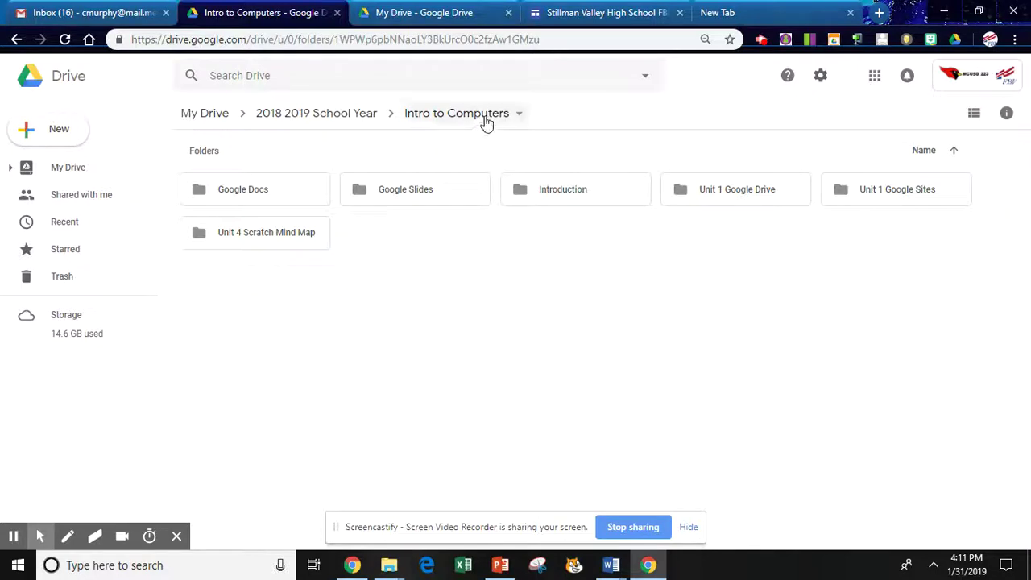
right_click(375, 253)
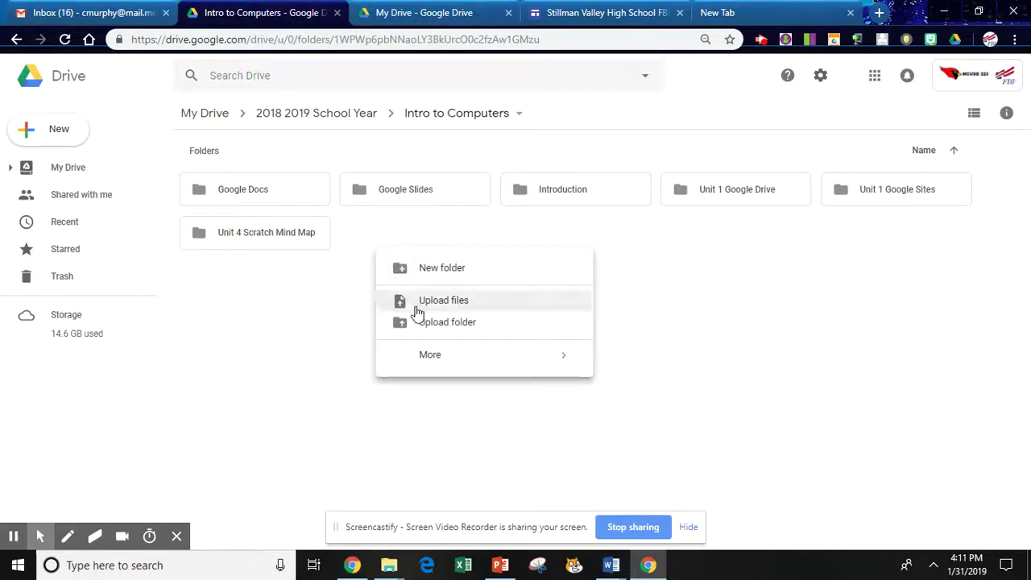
click(454, 270)
text(Google Sheets)
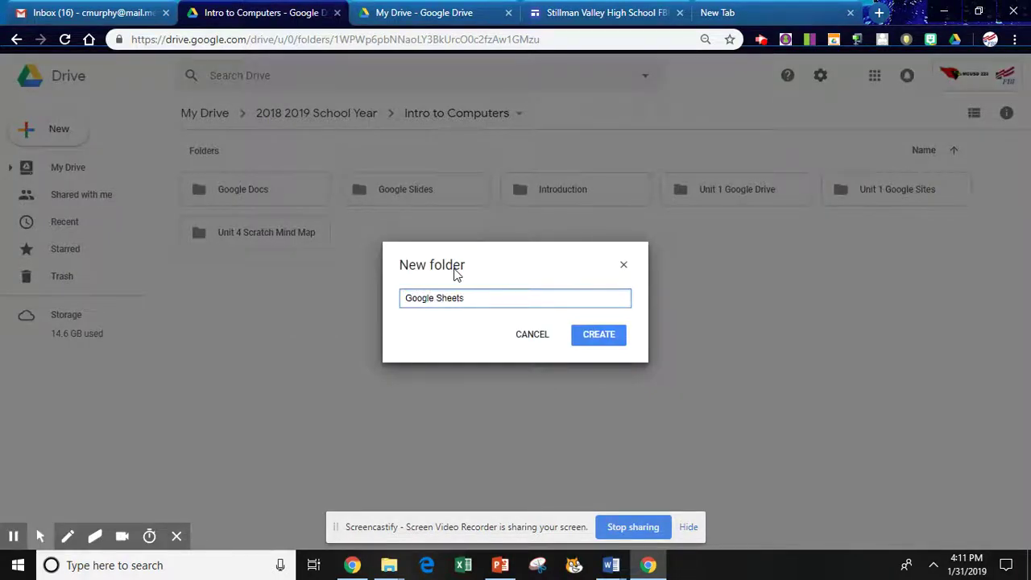
click(596, 338)
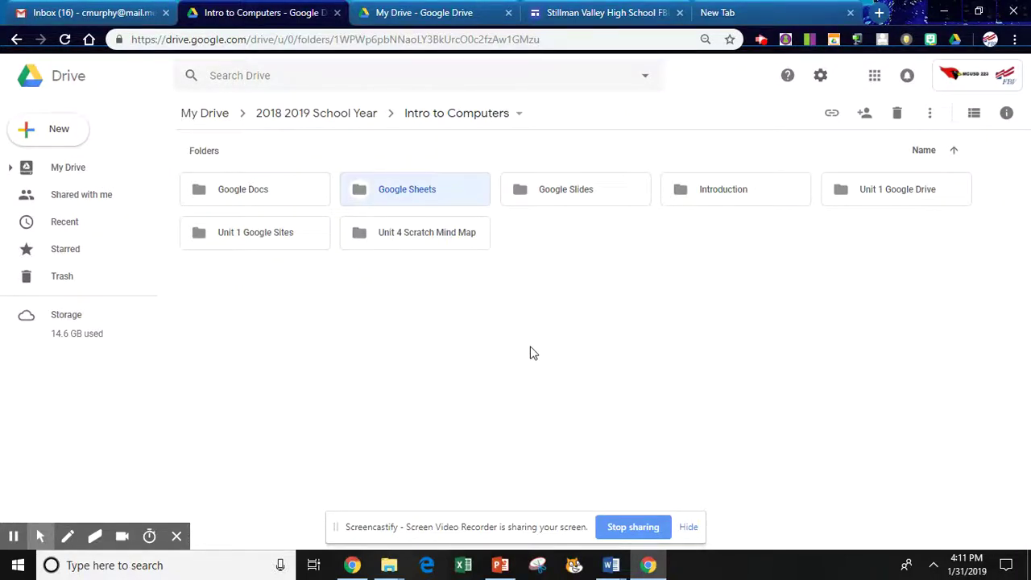
Create a blank Google Sheets spreadsheet inside the new Google Sheets folder and name it Class Activity
double_click(434, 189)
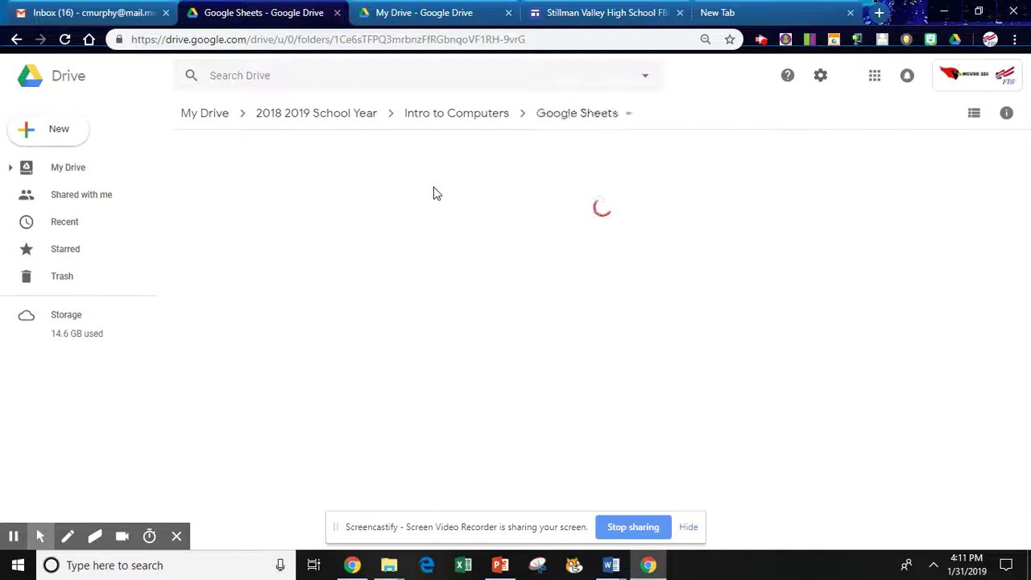
right_click(291, 175)
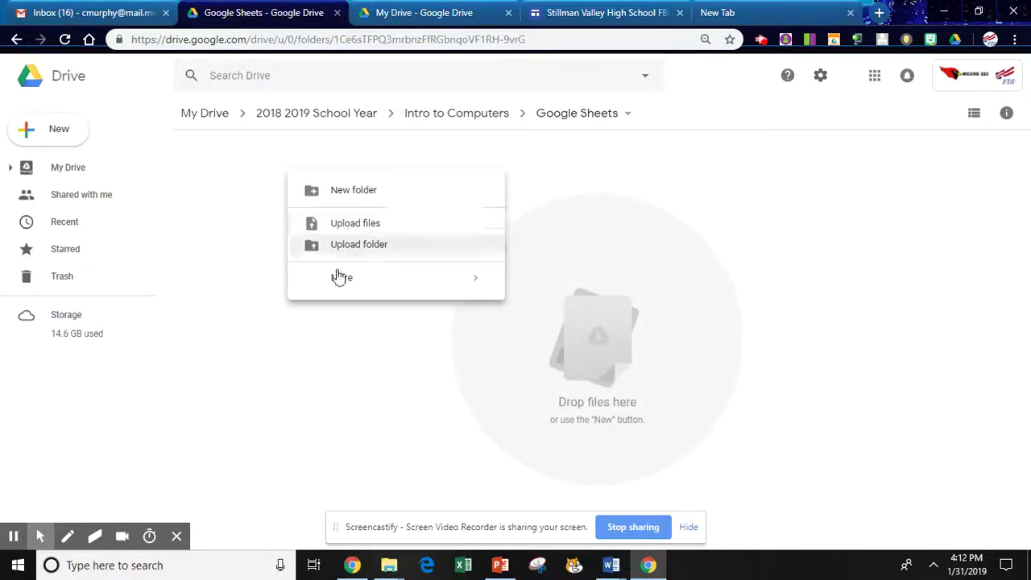
mouse_move(339, 289)
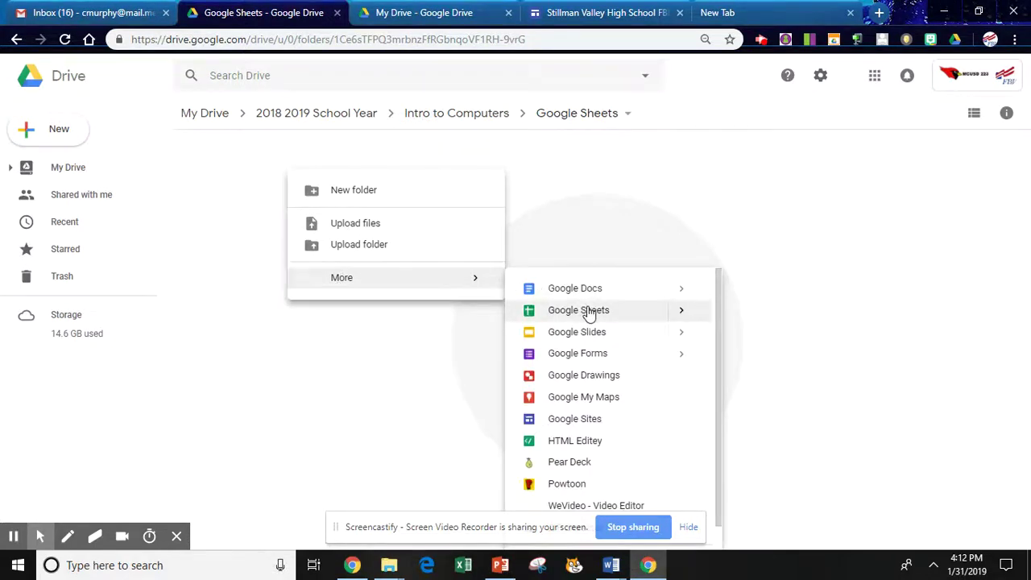
click(588, 313)
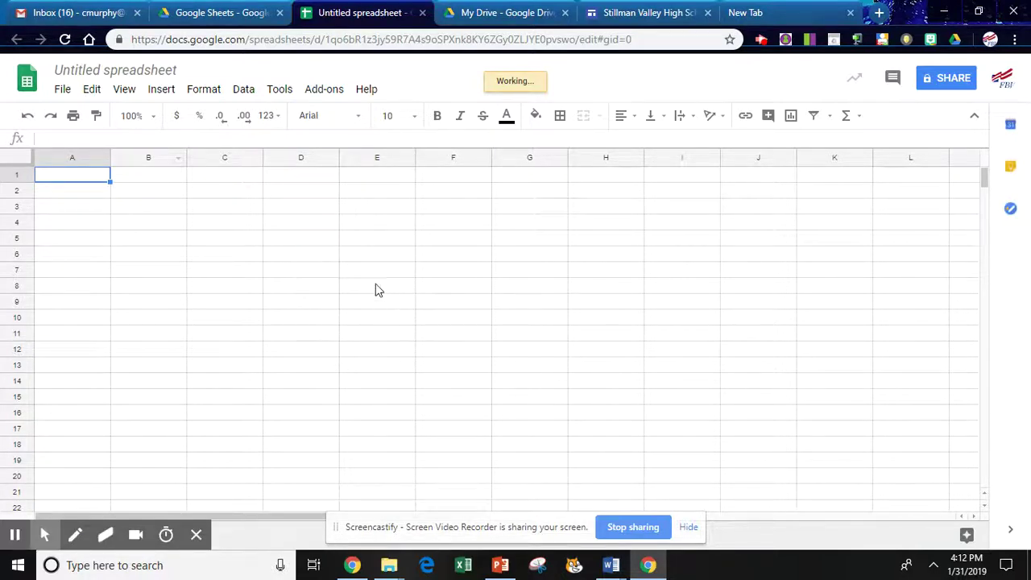
click(120, 70)
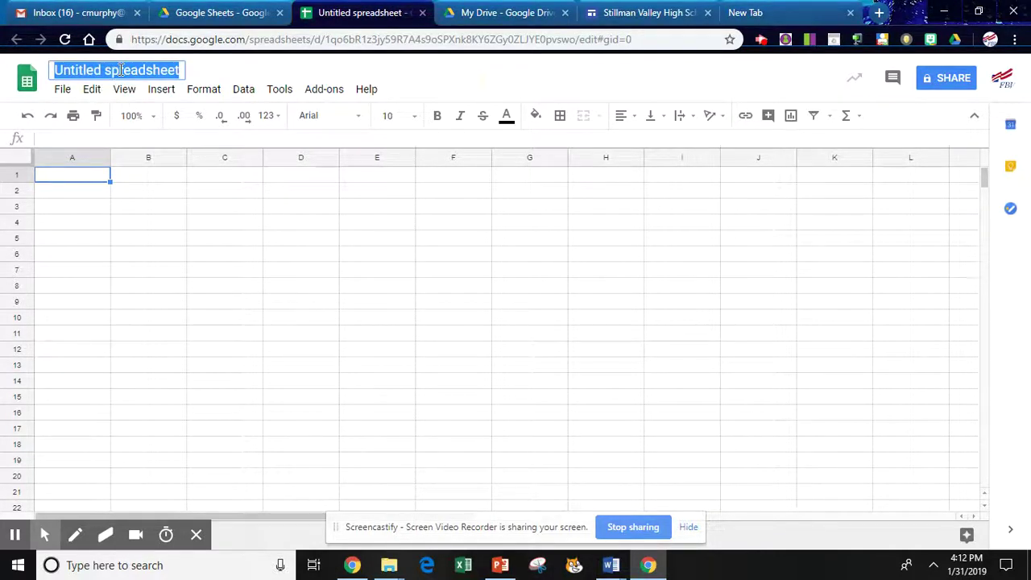
text(Class Activity)
key(Return)
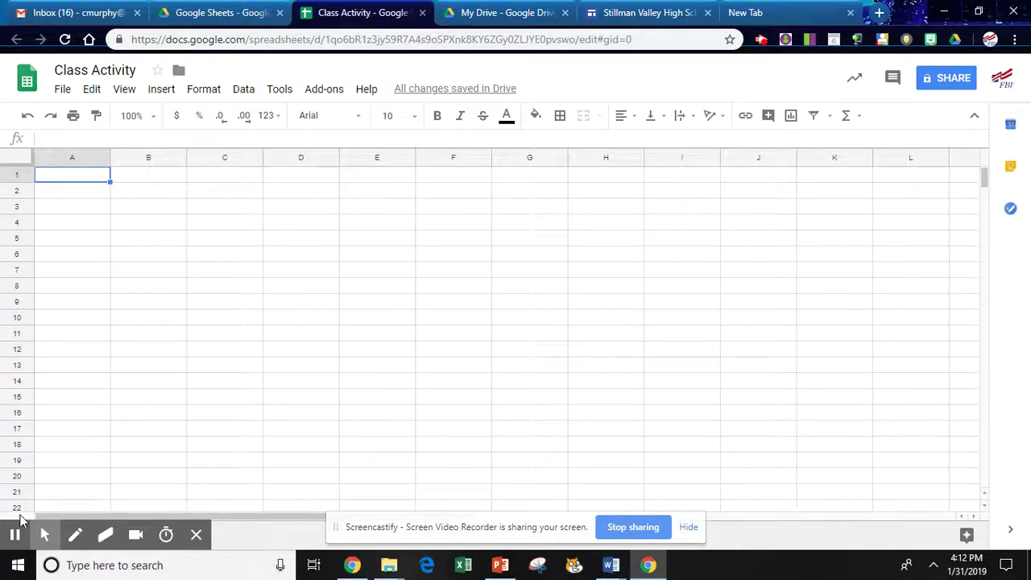
click(62, 90)
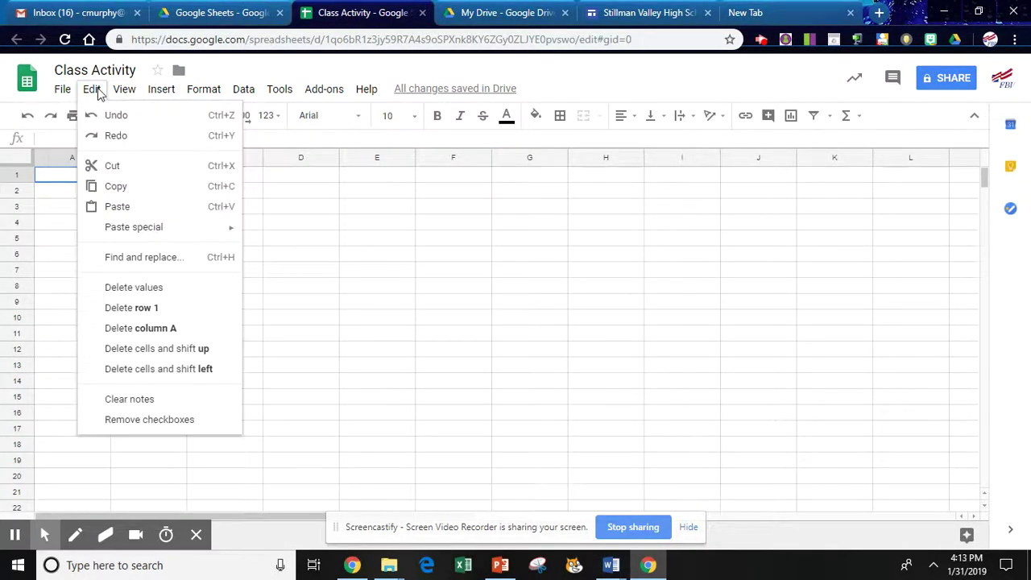
mouse_move(158, 95)
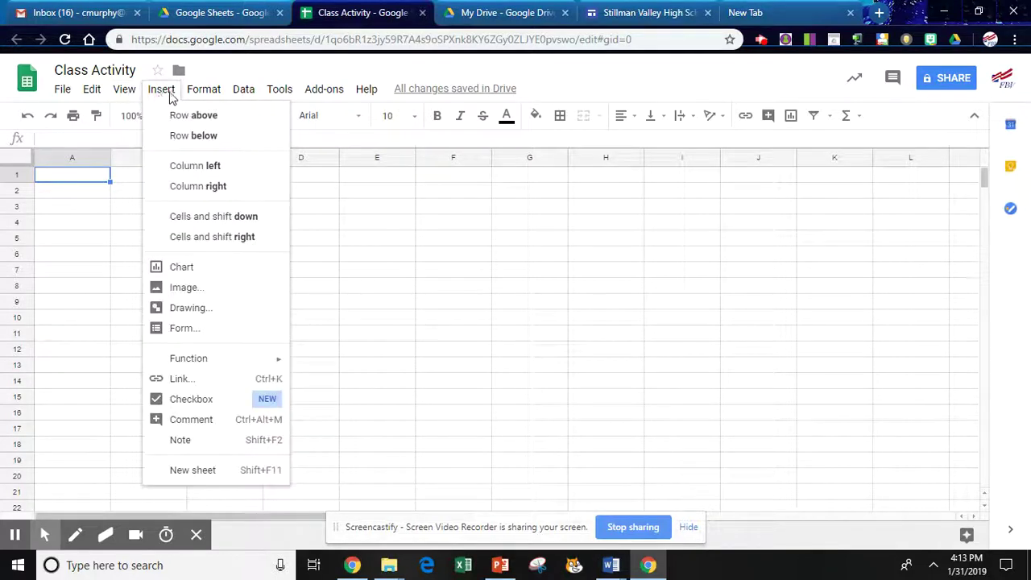
mouse_move(245, 93)
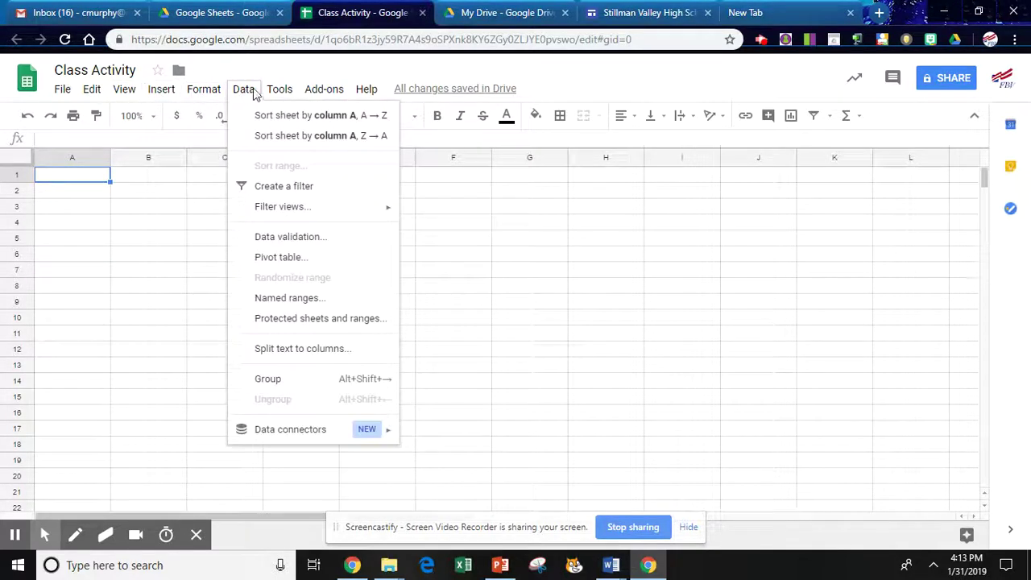
mouse_move(278, 92)
mouse_move(372, 94)
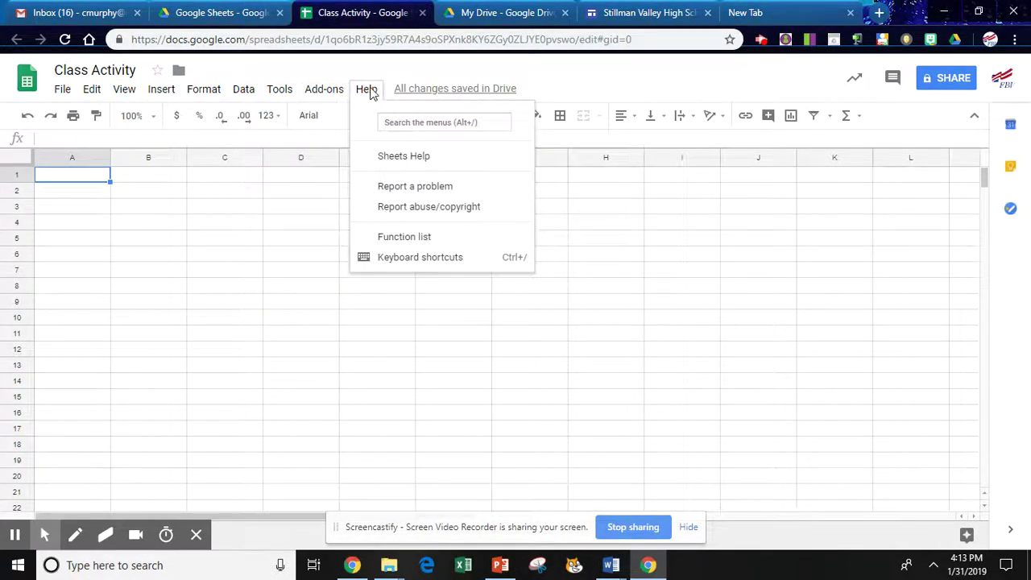
mouse_move(117, 95)
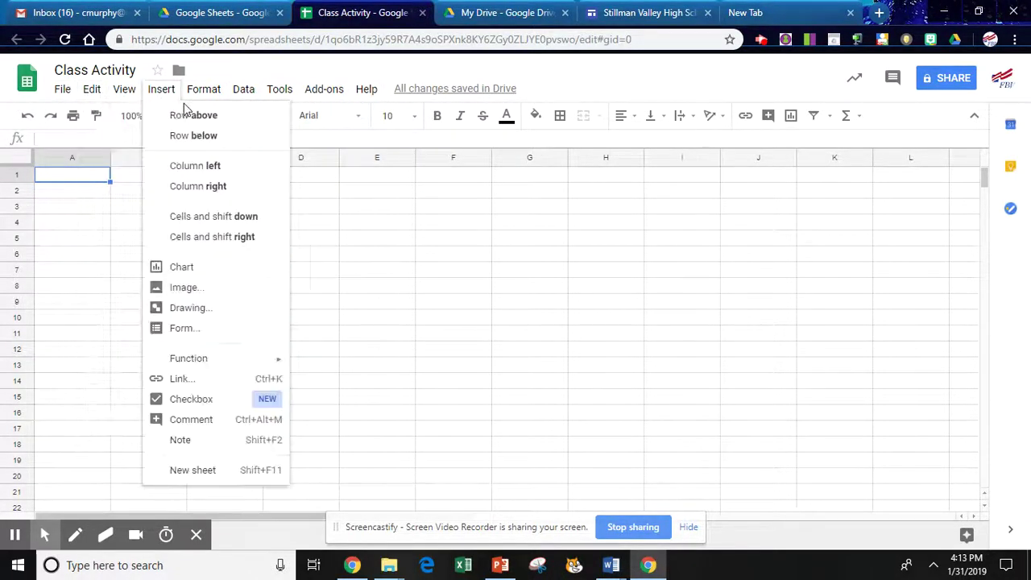
click(375, 260)
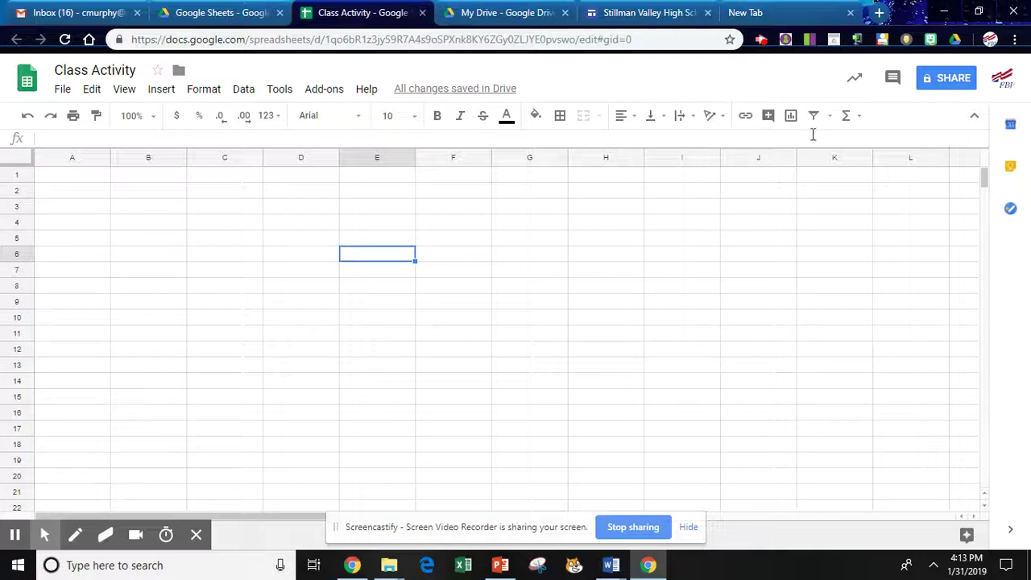
mouse_move(20, 531)
click(15, 504)
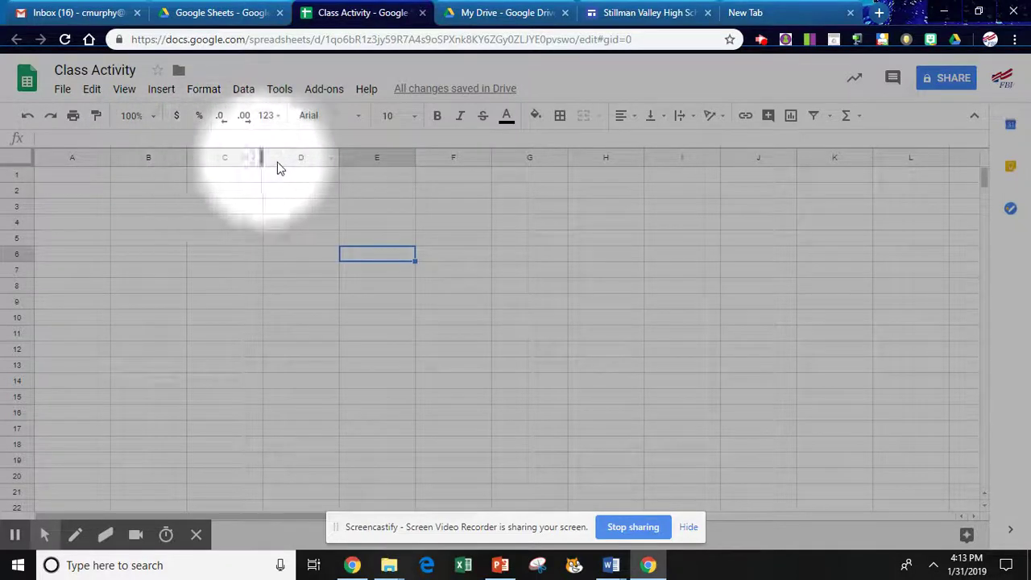
Select columns A through F one at a time to show what a column is
click(85, 157)
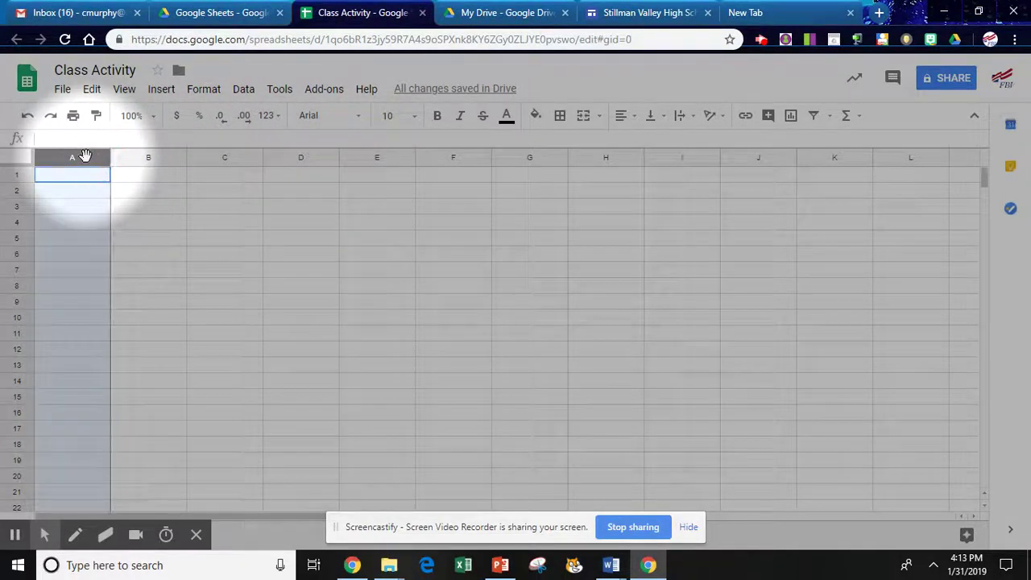
click(148, 159)
click(219, 161)
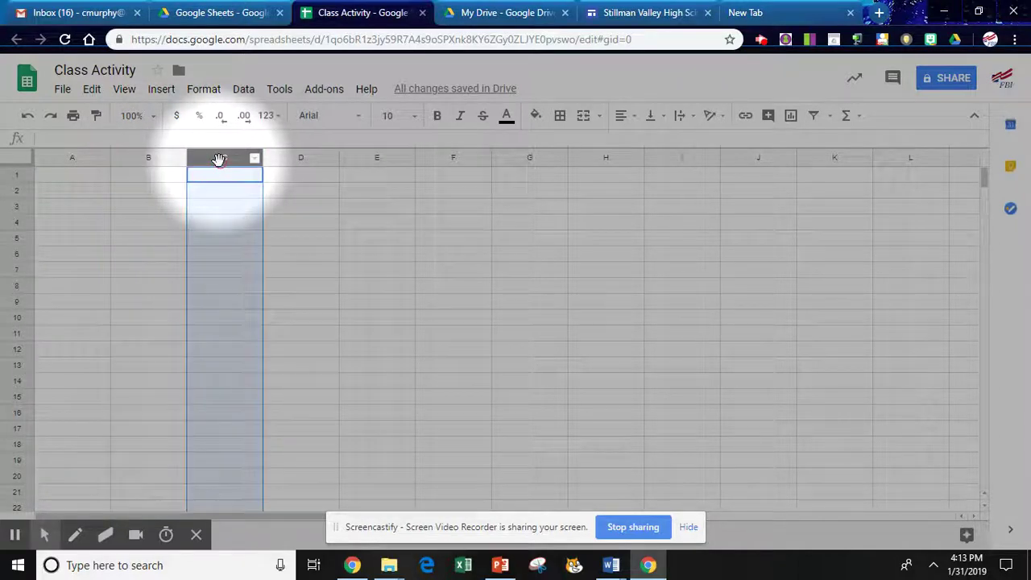
click(301, 162)
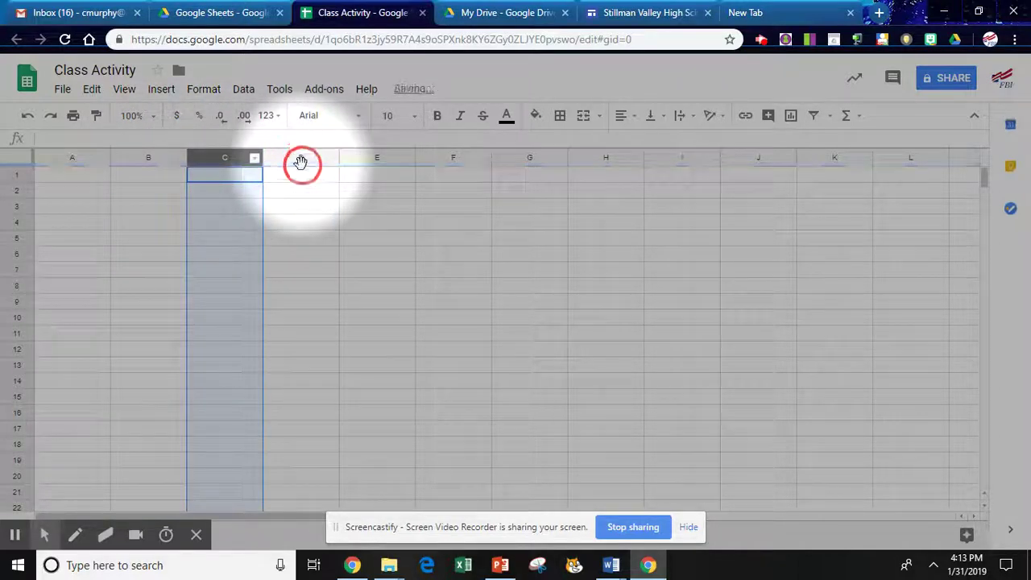
click(382, 157)
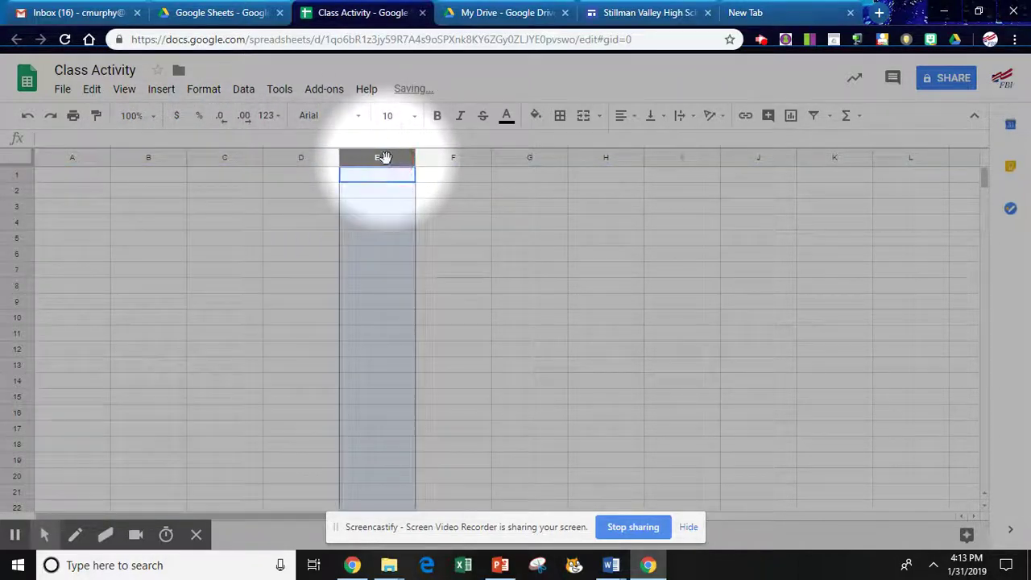
click(456, 159)
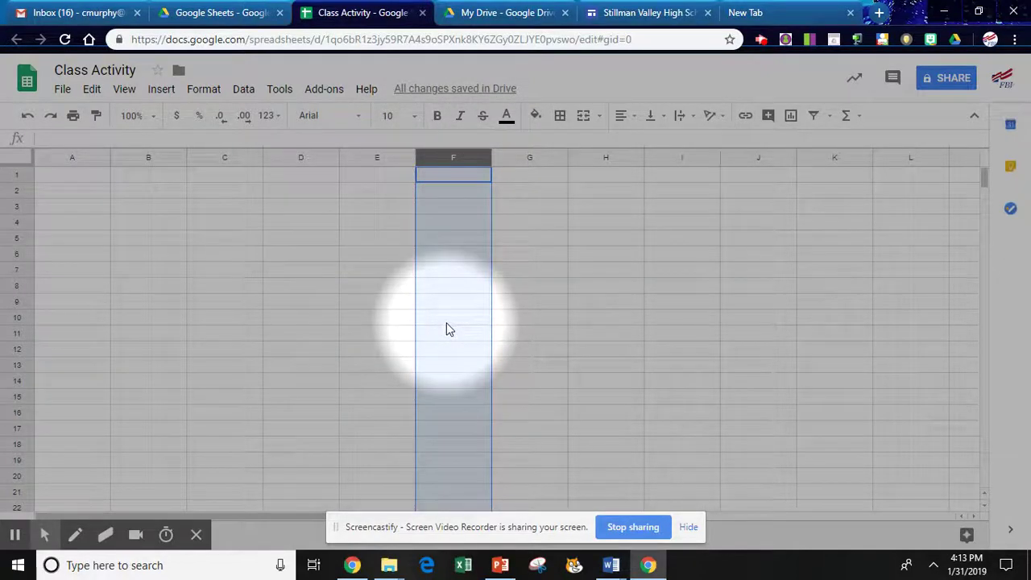
Select rows 1 through 4 one at a time to show what a row is
click(17, 174)
click(17, 191)
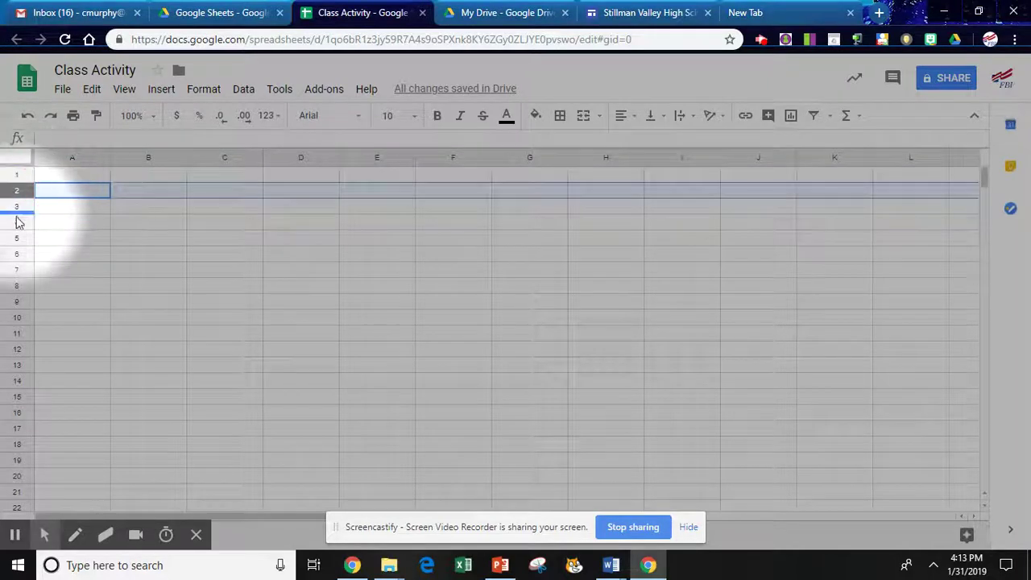
click(19, 206)
click(19, 223)
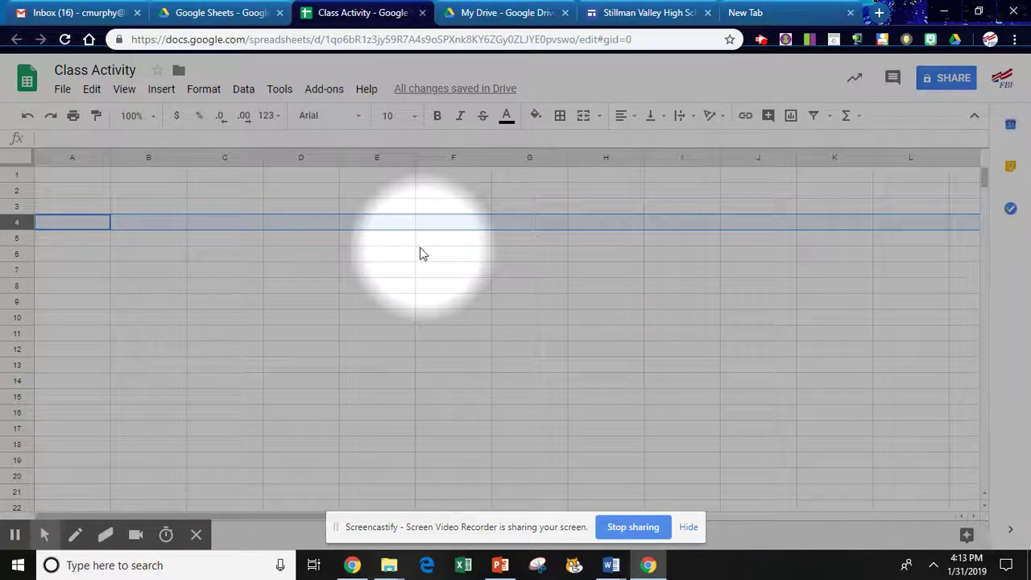
Compare columns with rows by selecting column A, row 5 and column C in turn
click(77, 158)
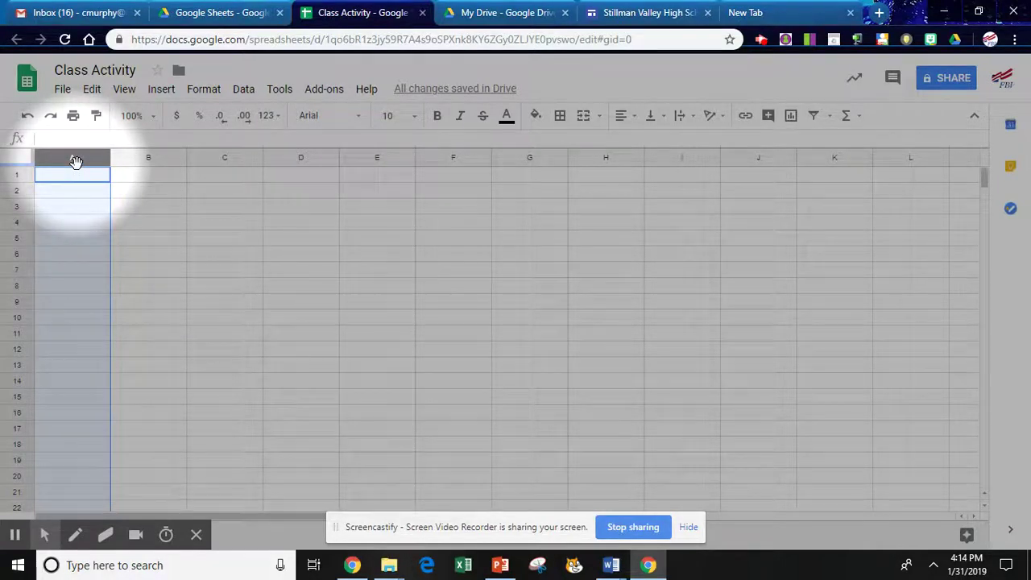
click(13, 238)
mouse_move(13, 237)
mouse_down()
mouse_move(13, 247)
mouse_move(18, 221)
mouse_move(17, 238)
mouse_up()
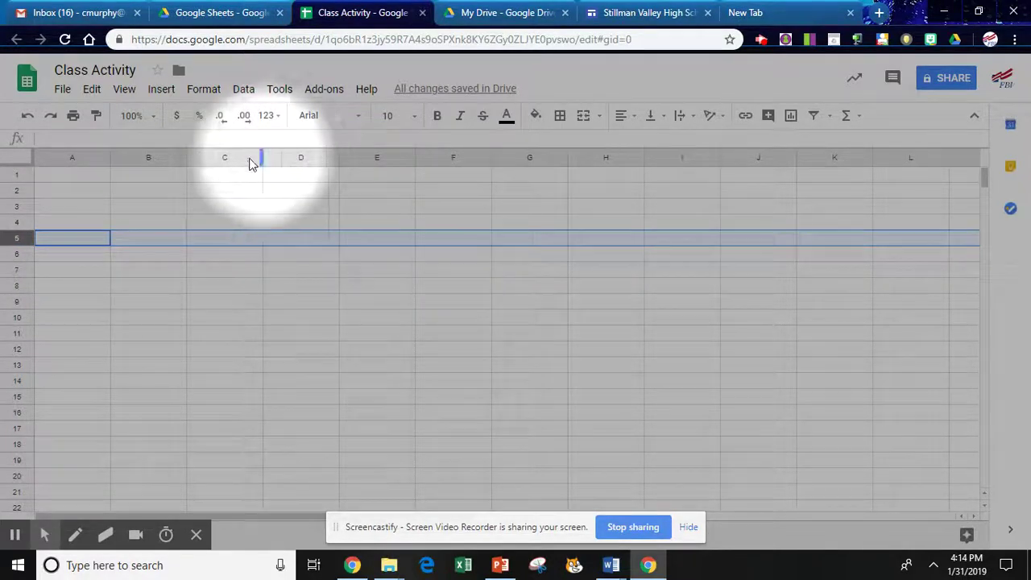
click(226, 157)
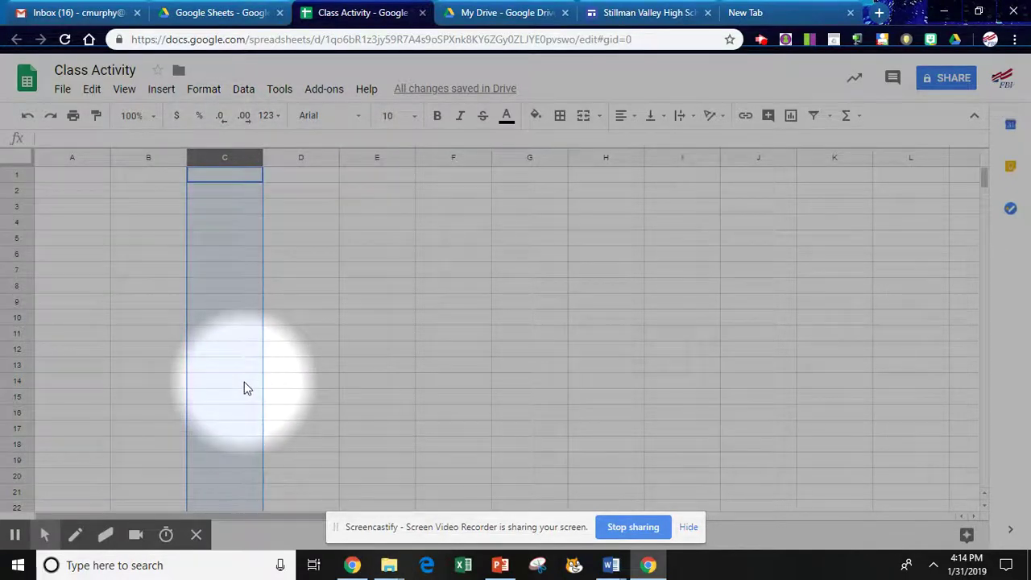
Enter the title Murphy & Read Product Industries in cell A1
click(91, 177)
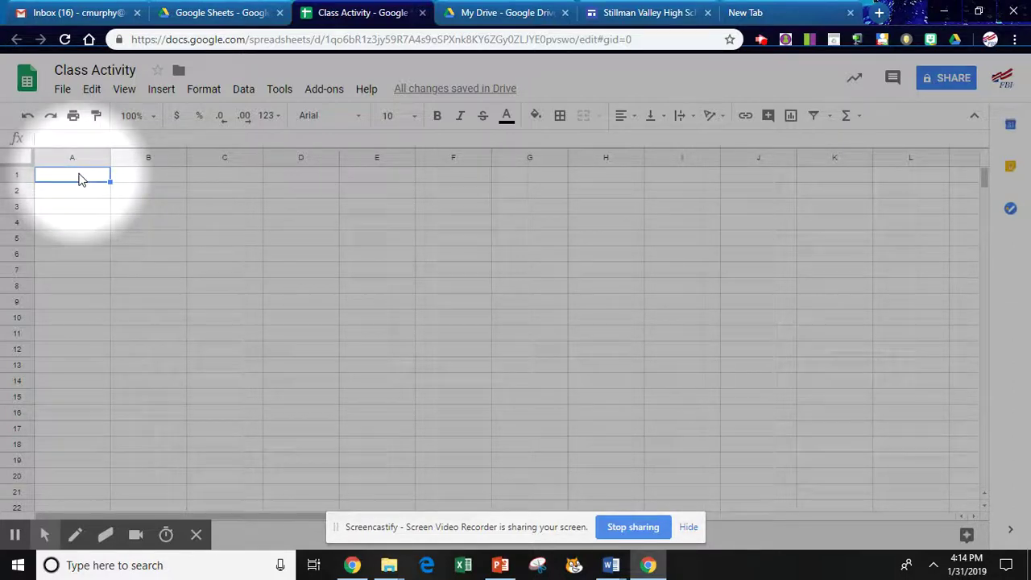
text(Mur)
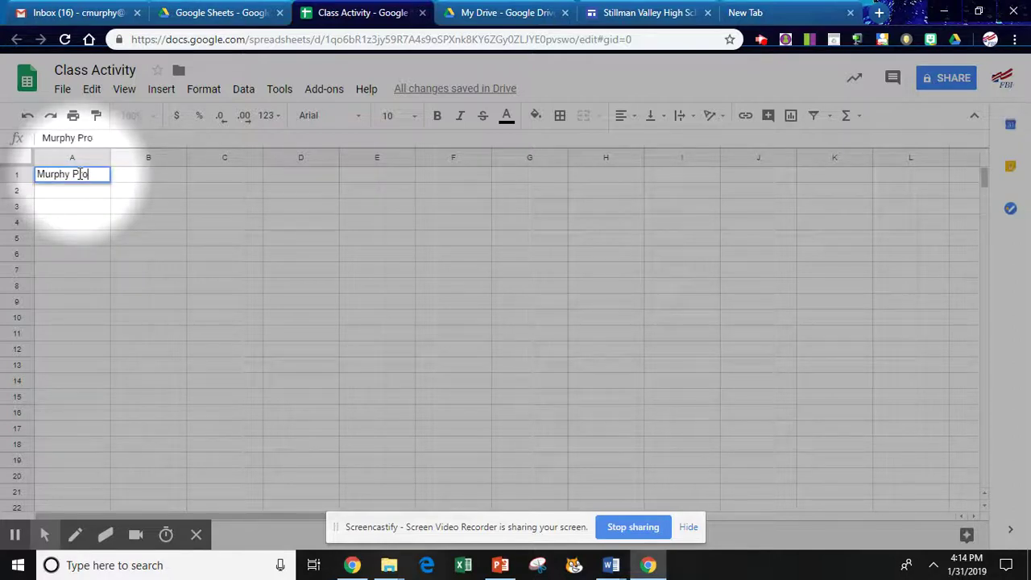
text(phy & Read Pr)
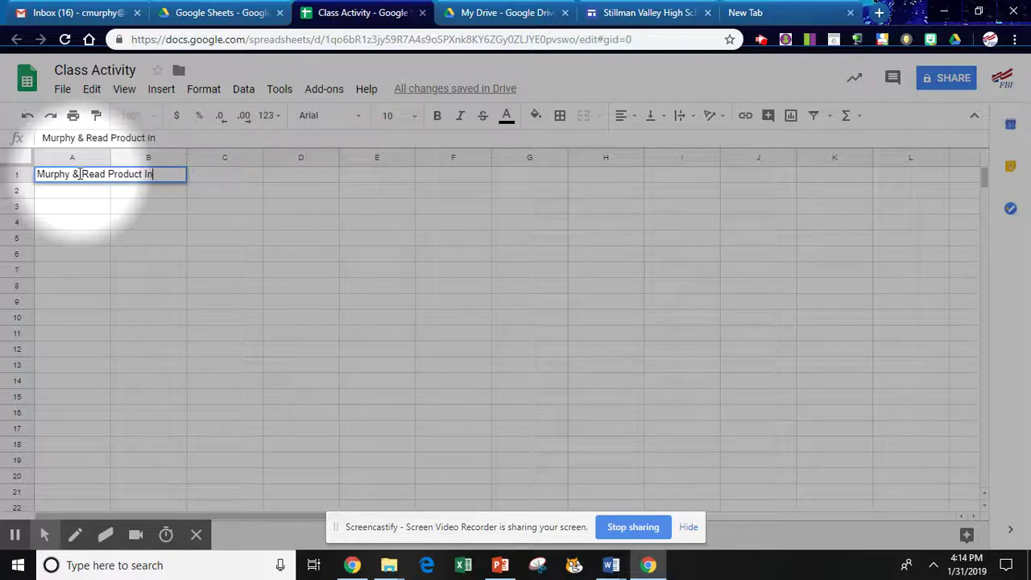
text(oduct Industries)
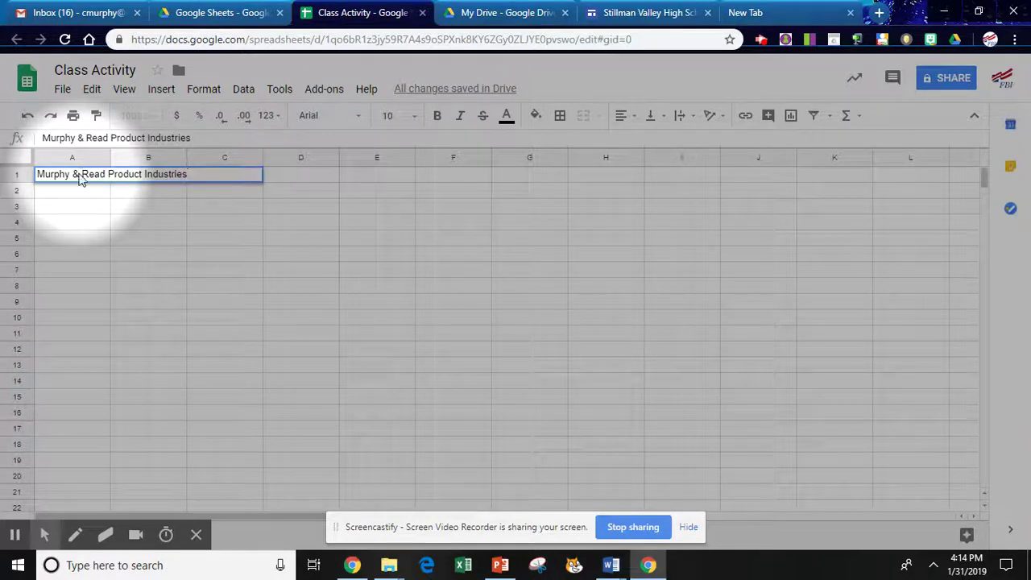
key(Return)
Enter the column headings Item #, Product, Cost and Total Cost in cells A3 to D3
key(Return)
text(Item #)
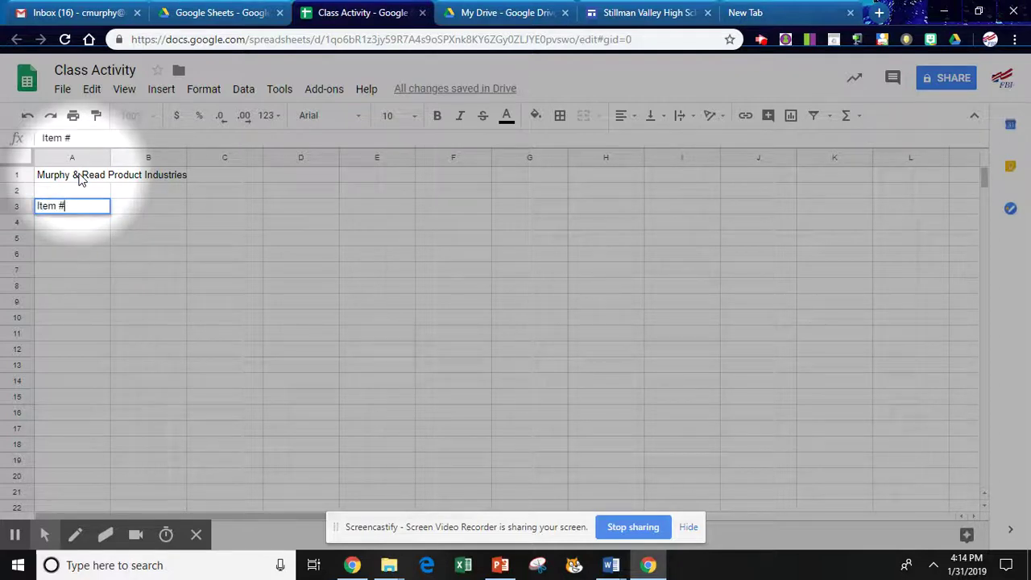
key(Tab)
text(Product)
key(Tab)
text(Cost)
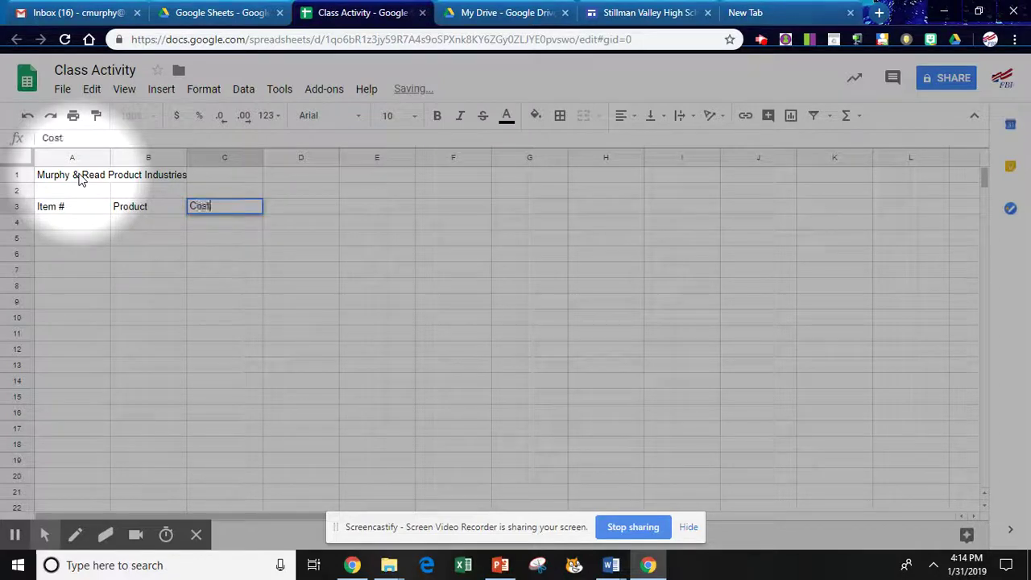
key(Tab)
text(Total)
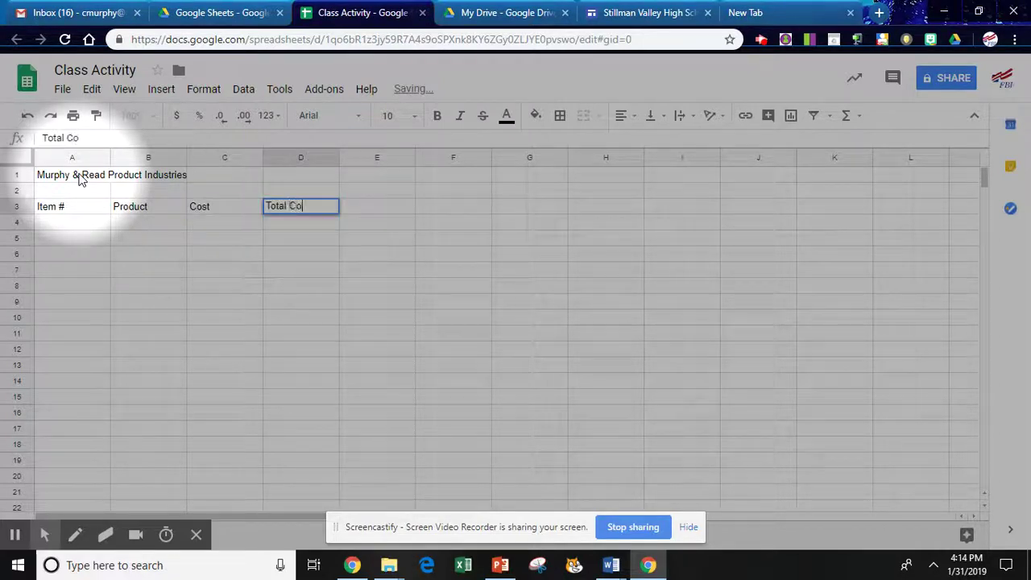
key(Return)
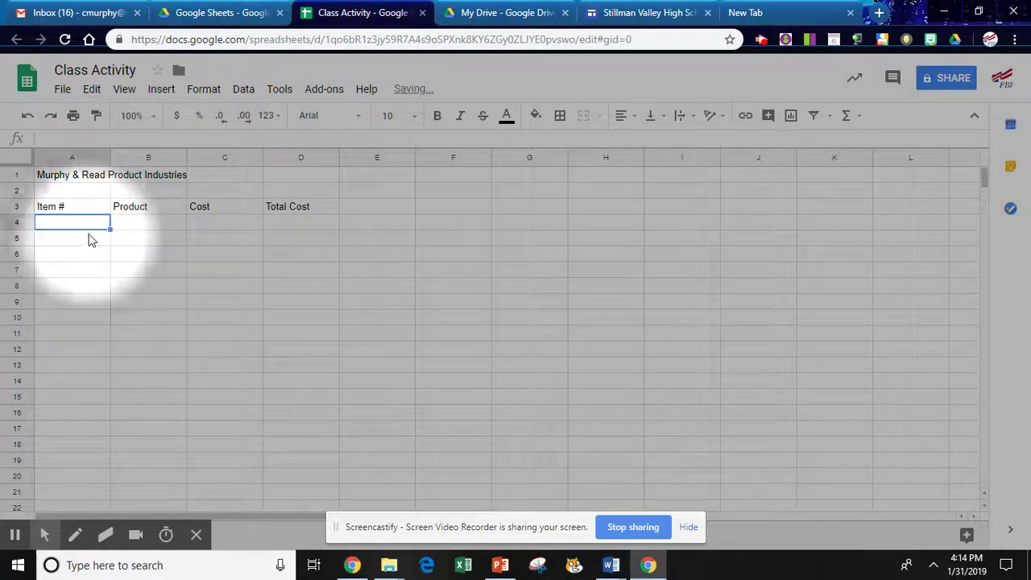
Go through the headings Item #, Product, Cost and Total Cost in row 3 one cell at a time
click(71, 210)
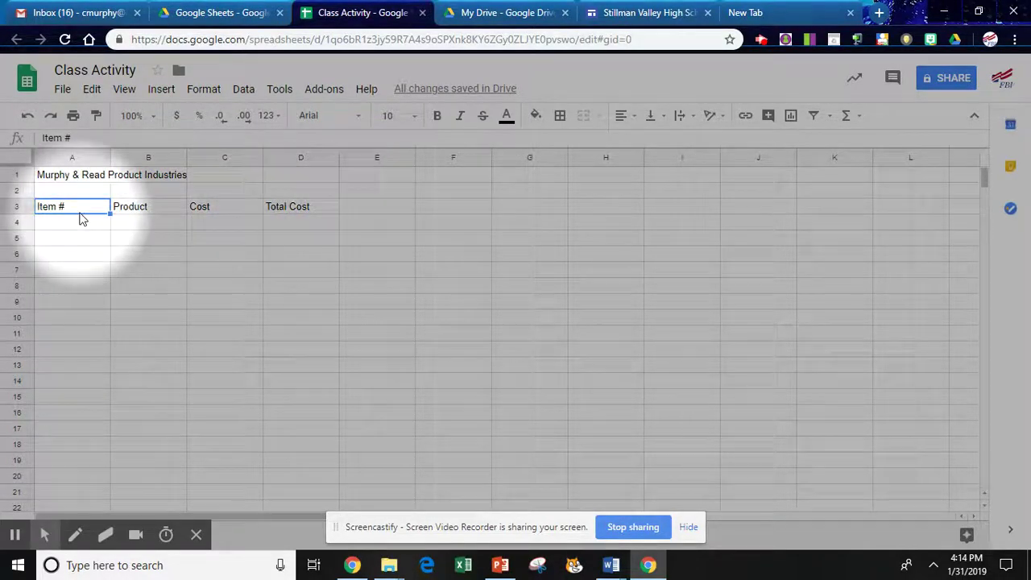
key(Right)
key(Right)
key(Right)
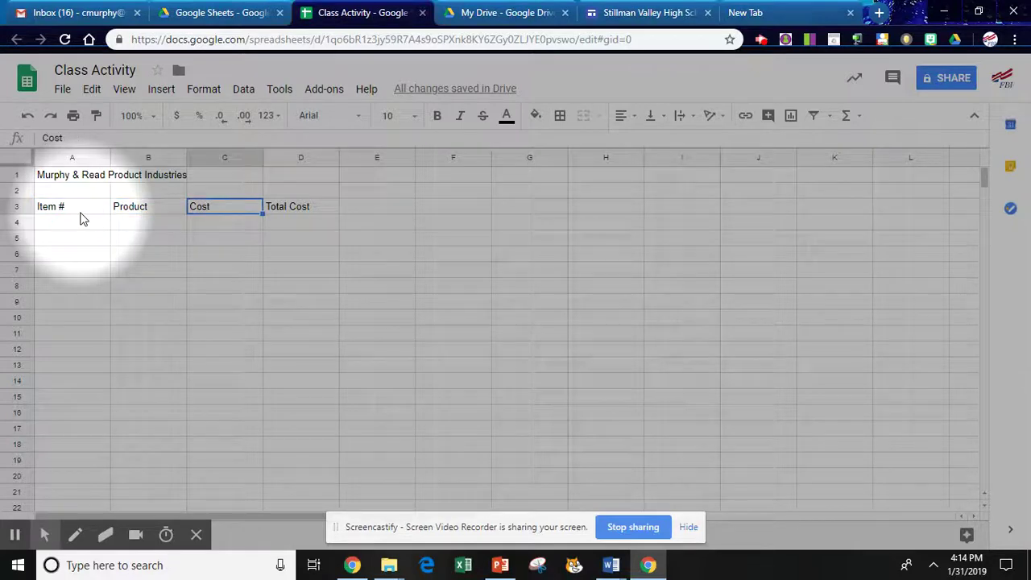
key(Return)
Fill row 4 with item number 6, product Coffee Cups and cost 1.99
click(71, 221)
text(1)
key(Escape)
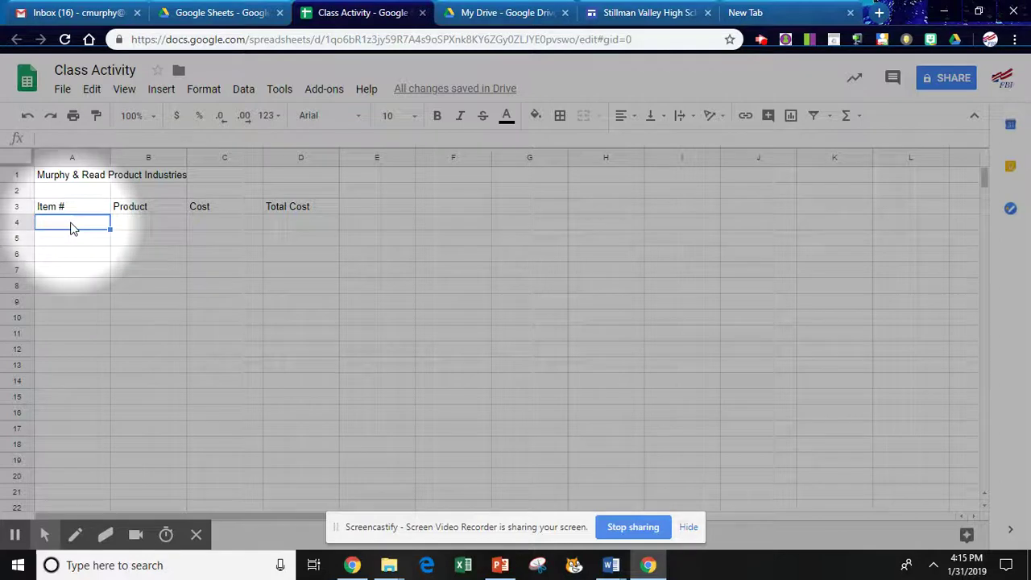
text(6)
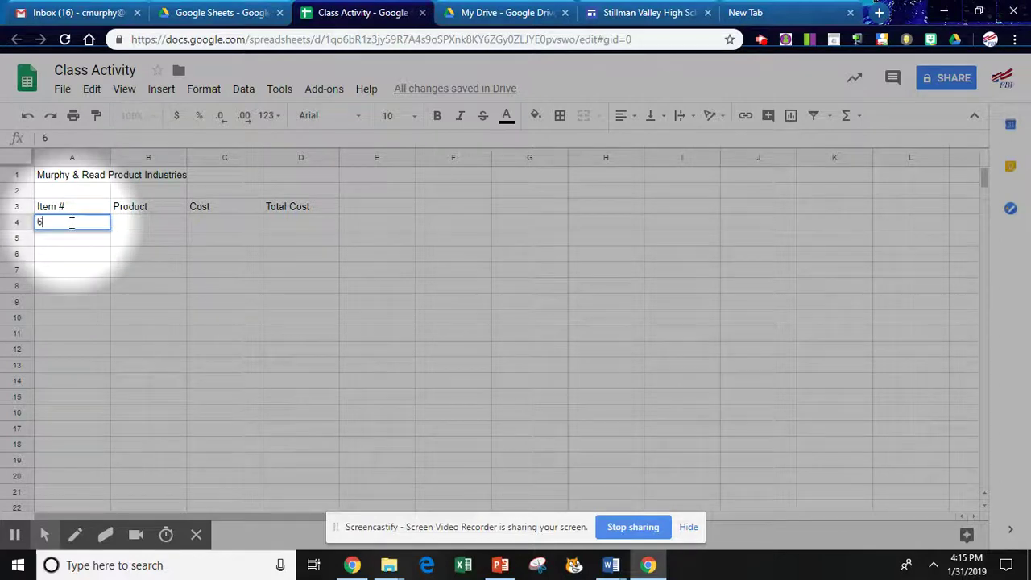
key(Tab)
text(Coffee Cu)
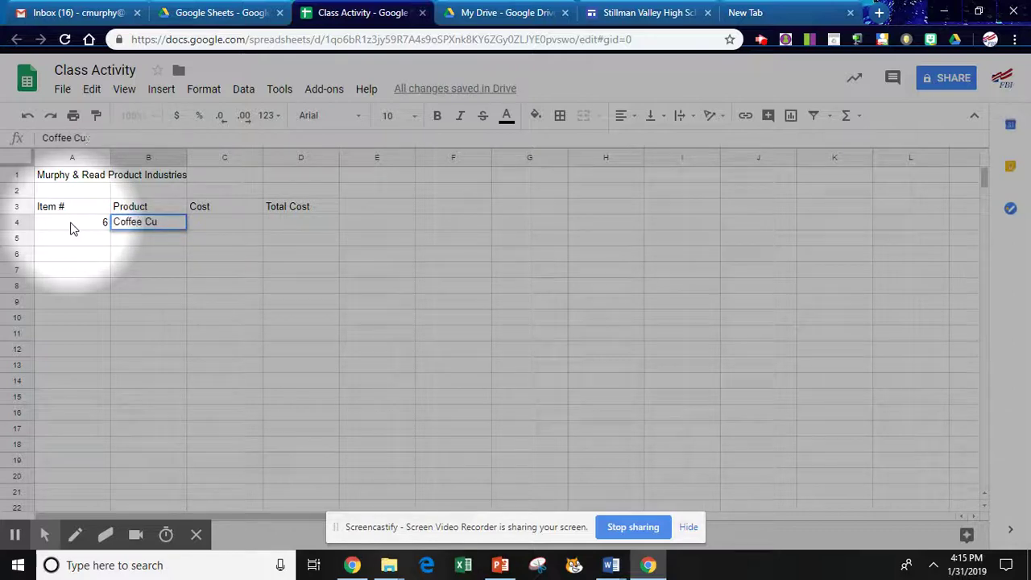
text(ps)
key(Tab)
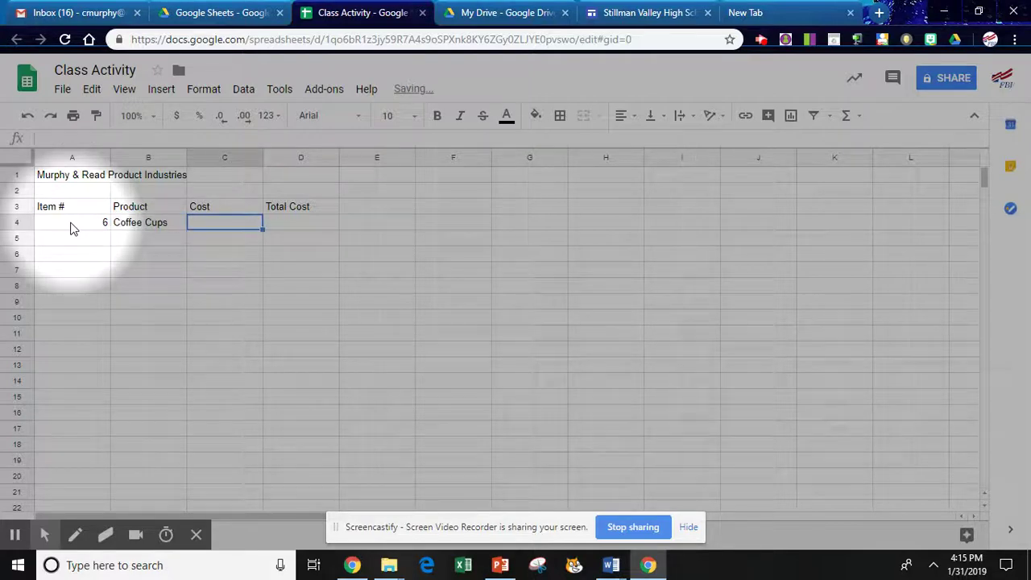
text(1.99)
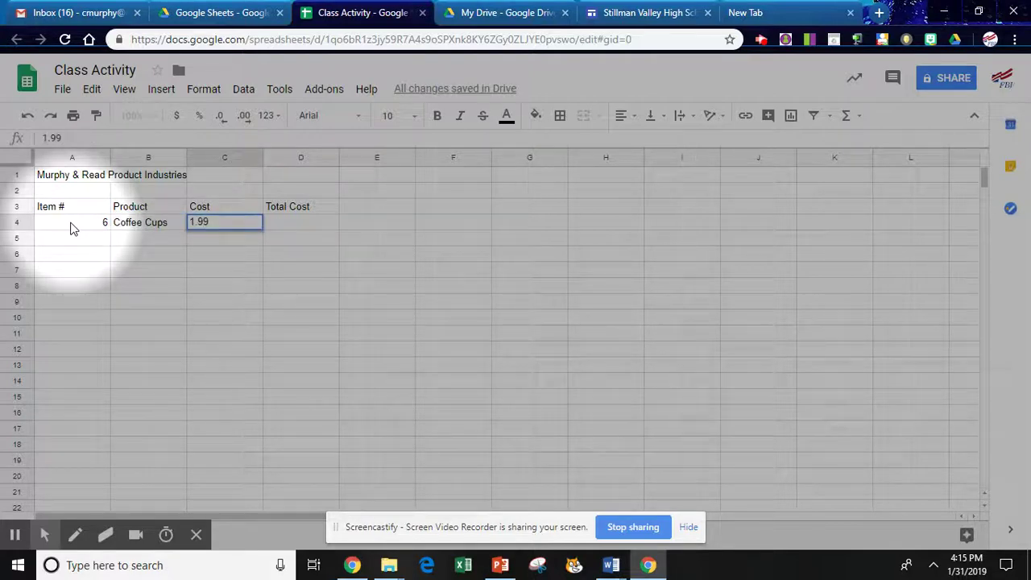
key(Return)
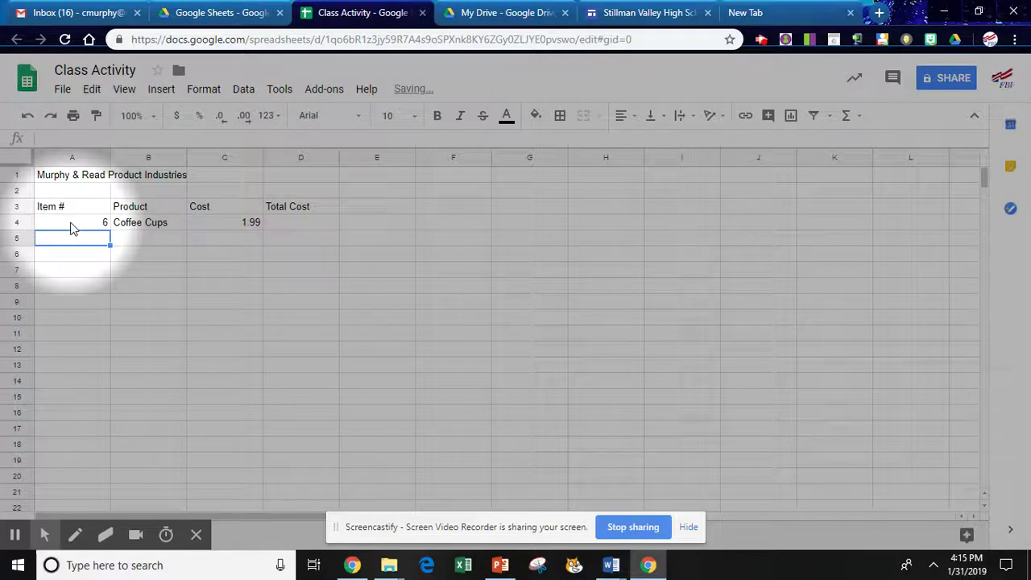
key(alt+Tab)
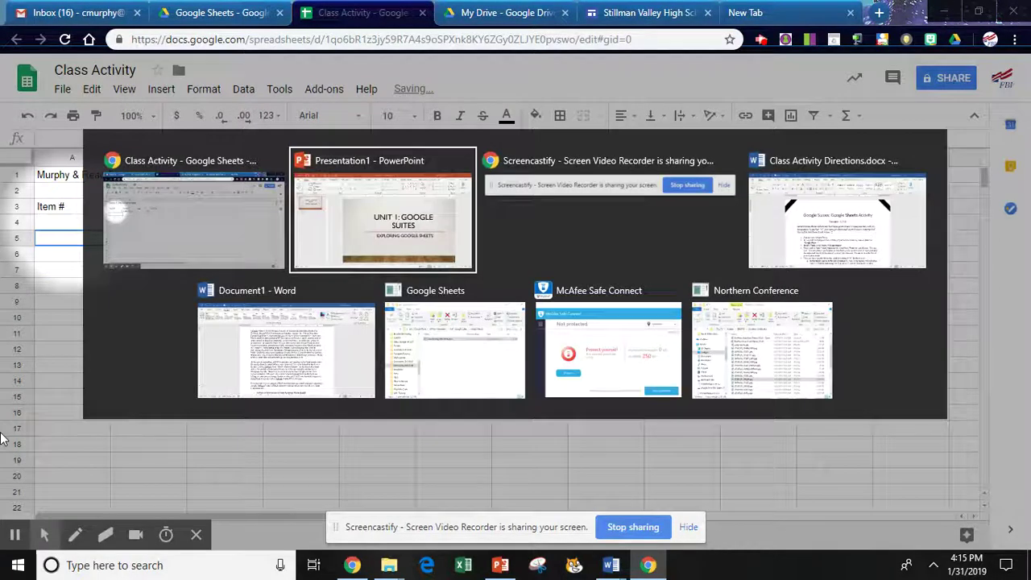
key(super+s)
click(360, 244)
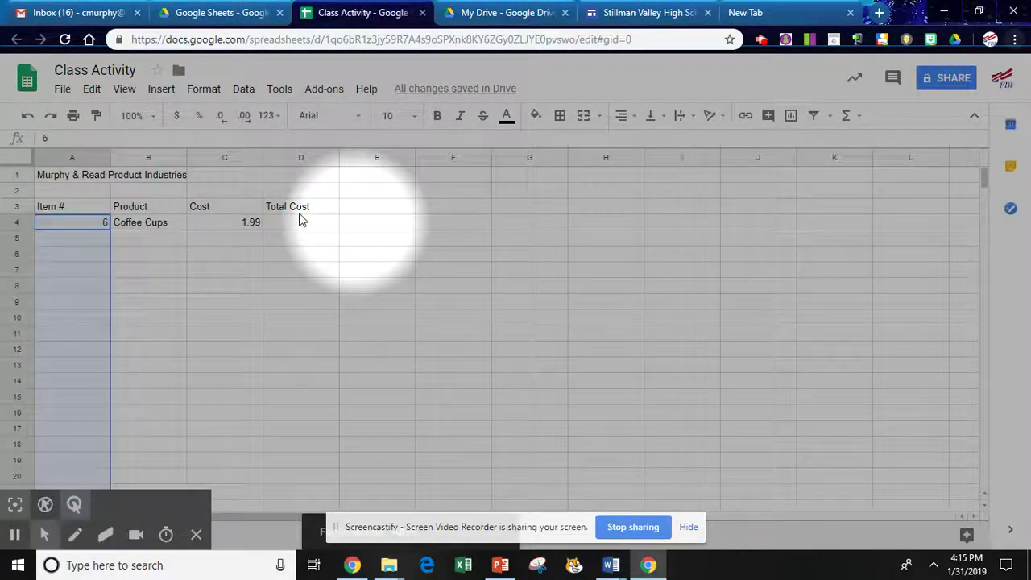
Fill row 5 with item number 4, product Pounds of Hamburger and cost 4.55
click(86, 242)
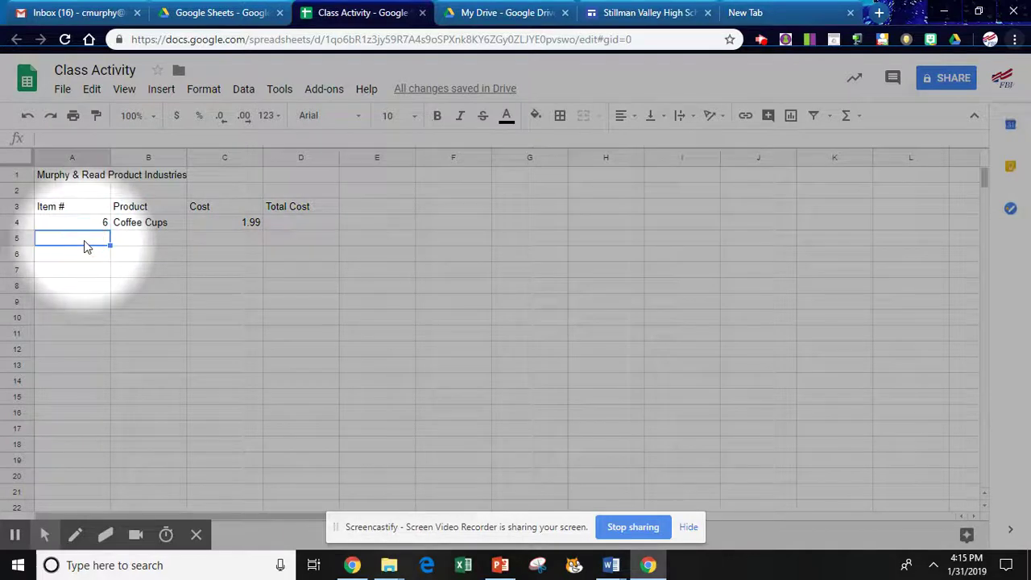
text(4)
key(Tab)
text(Pounds of Hamburger)
key(Tab)
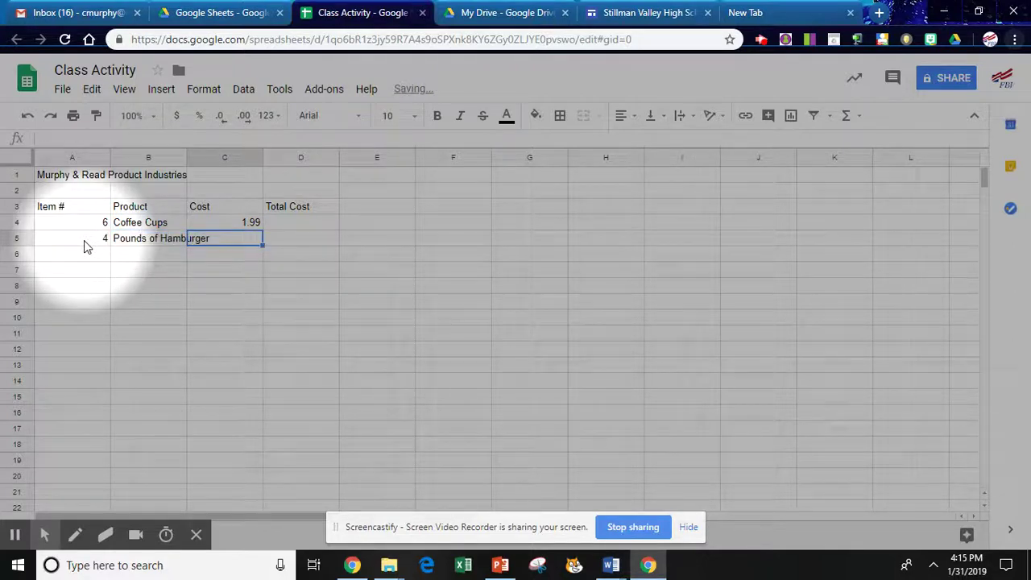
text(4.5)
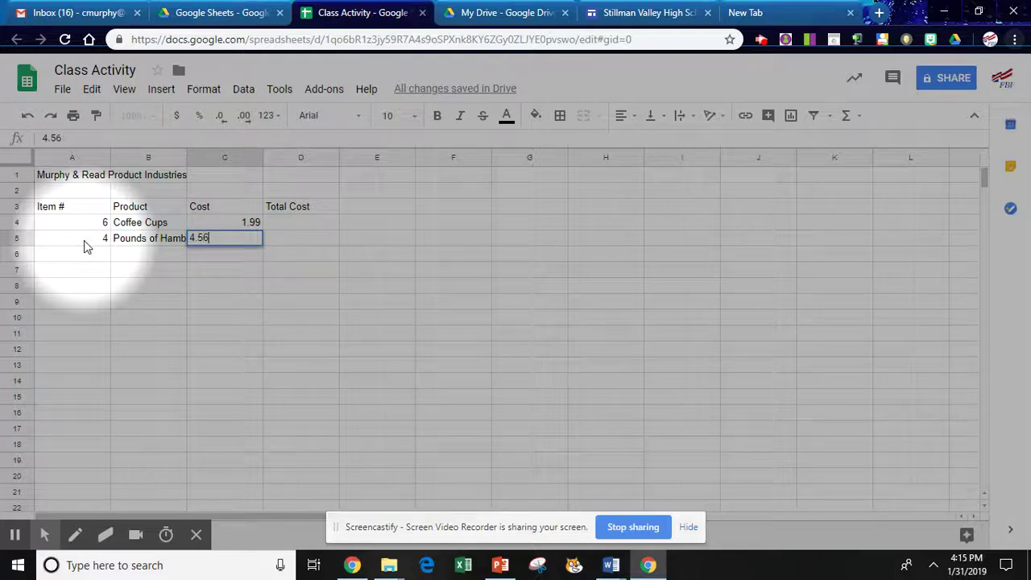
text(5)
key(Return)
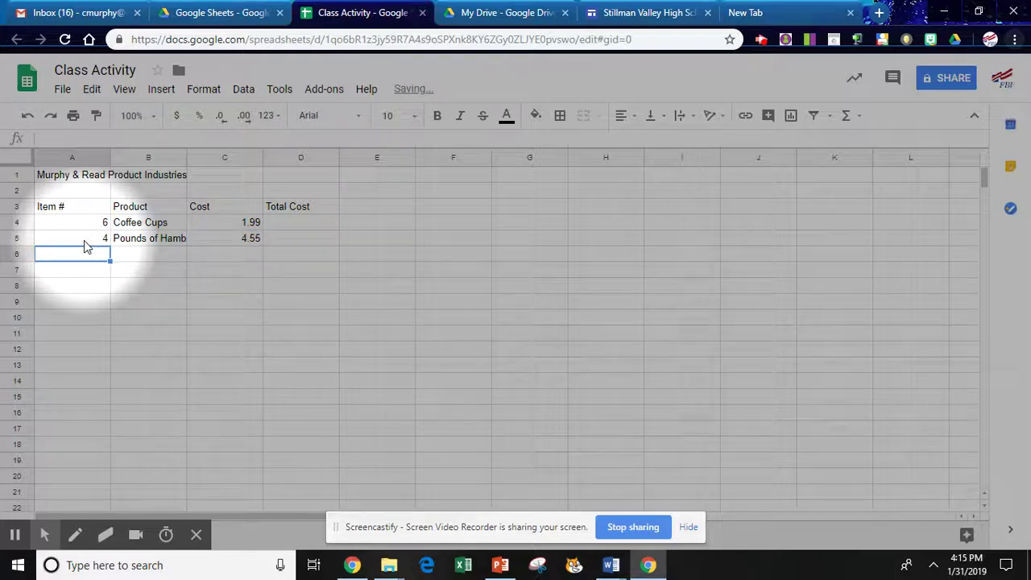
Fill row 6 with item number 3, product Bags of Bums and cost 1.89
text(3)
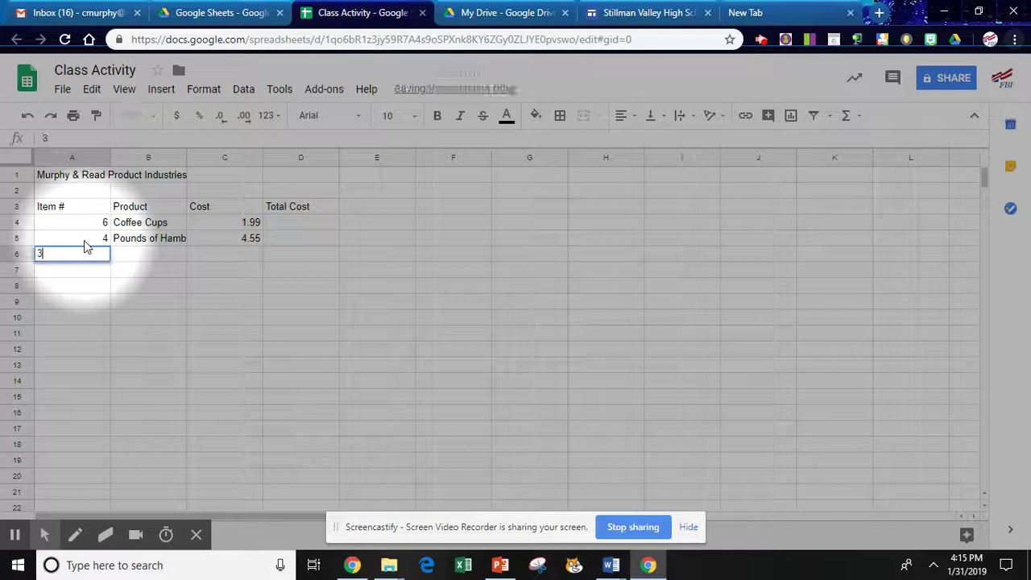
key(Tab)
text(Bags of )
text(Ha)
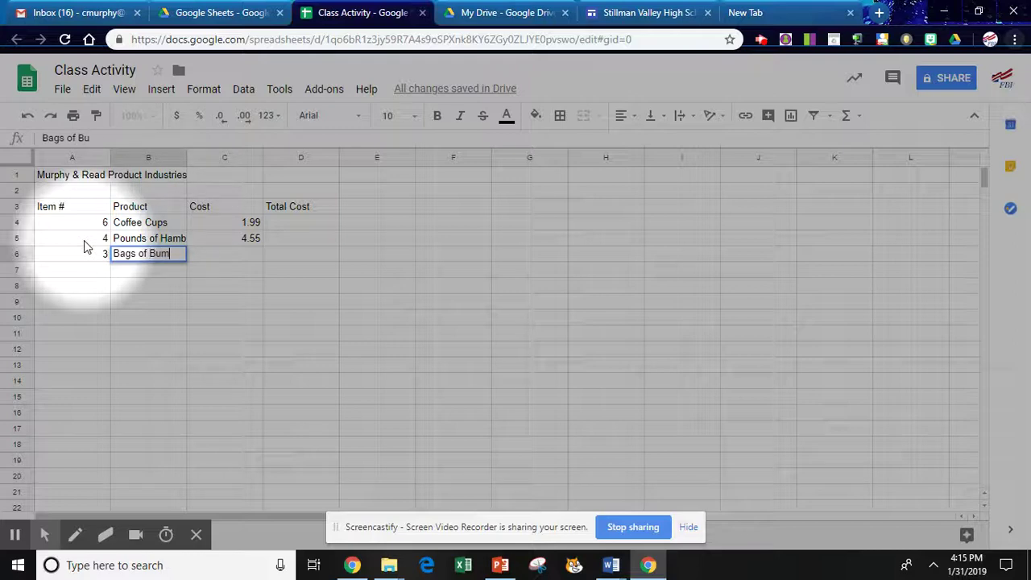
key(Tab)
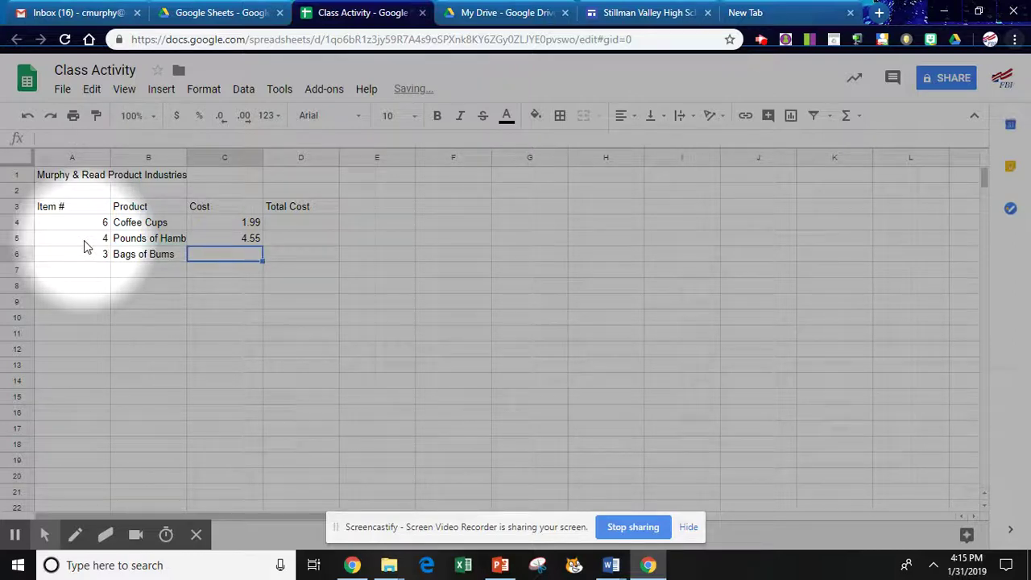
text(1.89)
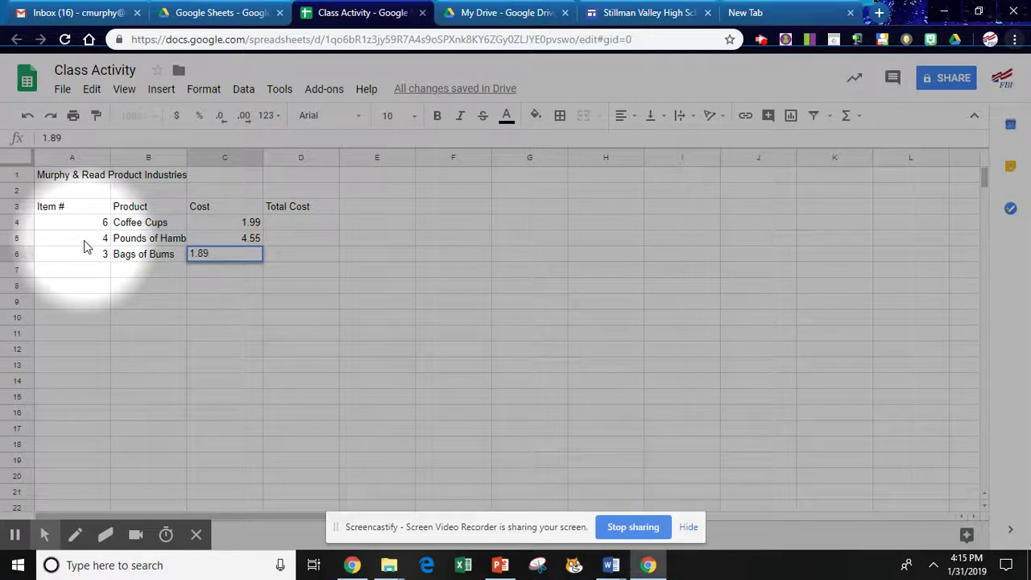
key(Return)
Fill row 7 with item number 6, product Boxes of Chips and cost 3.89
text(6)
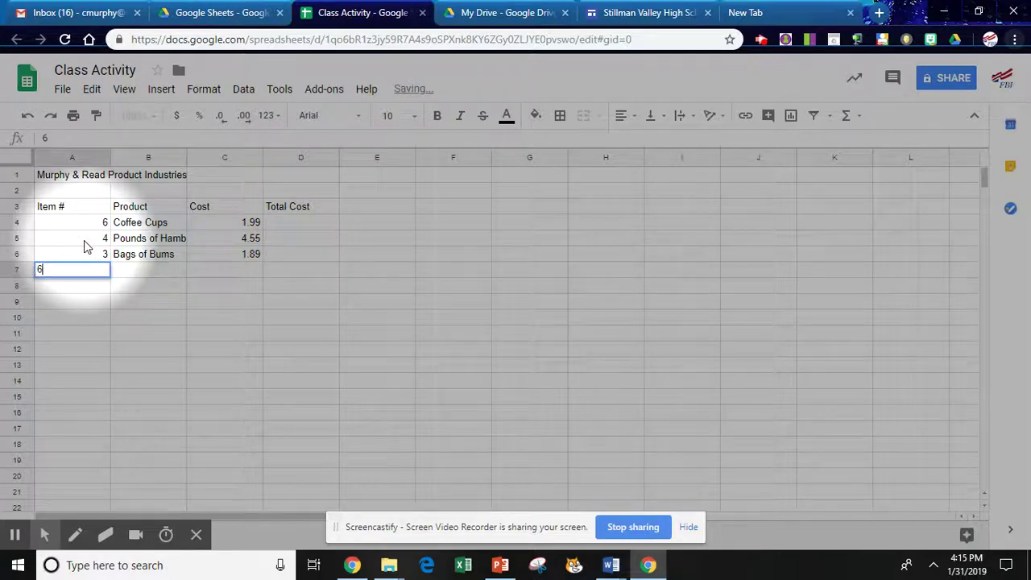
key(Tab)
text(Box o)
key(BackSpace)
key(BackSpace)
text(es of Chips)
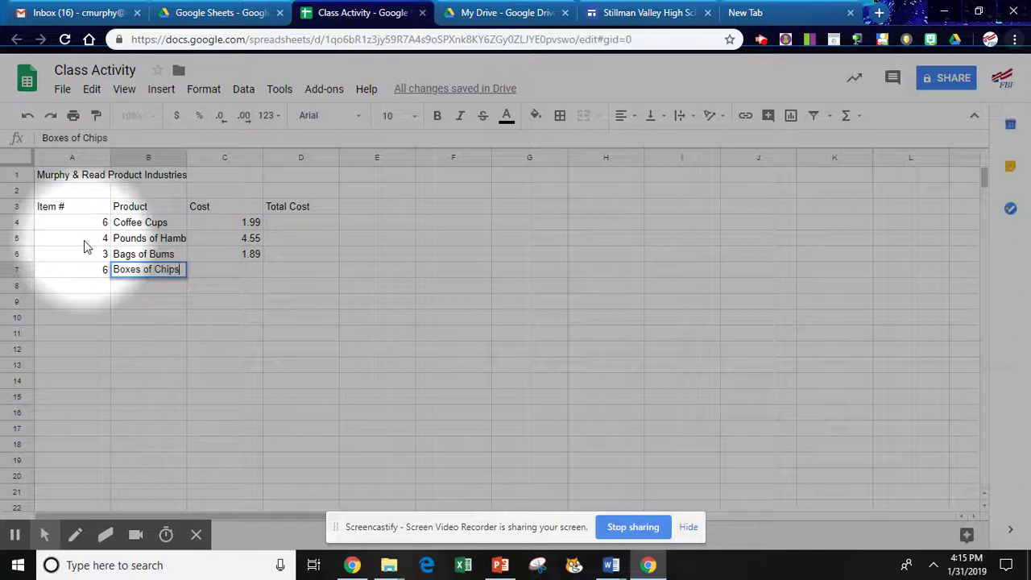
key(Tab)
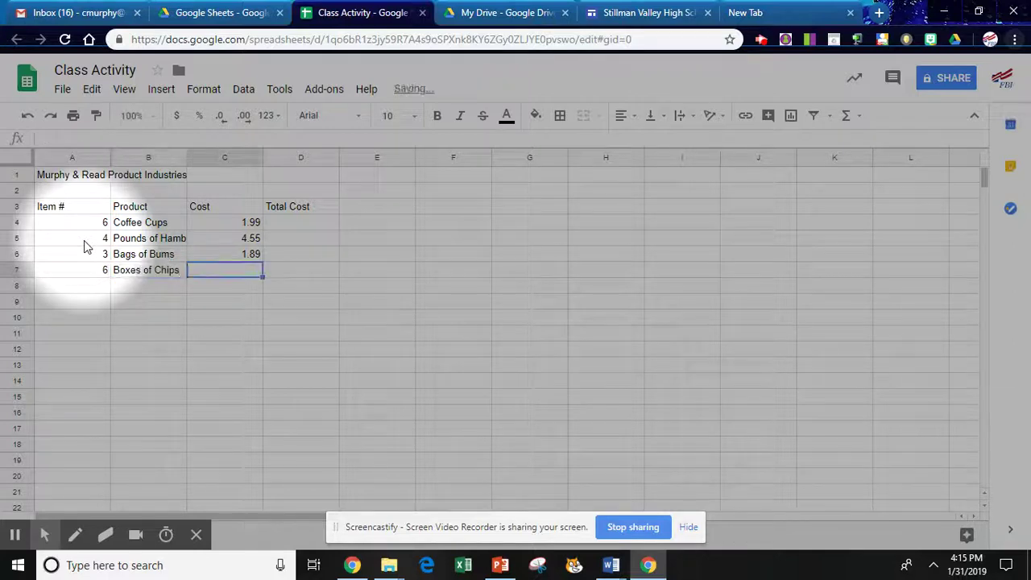
text(3.)
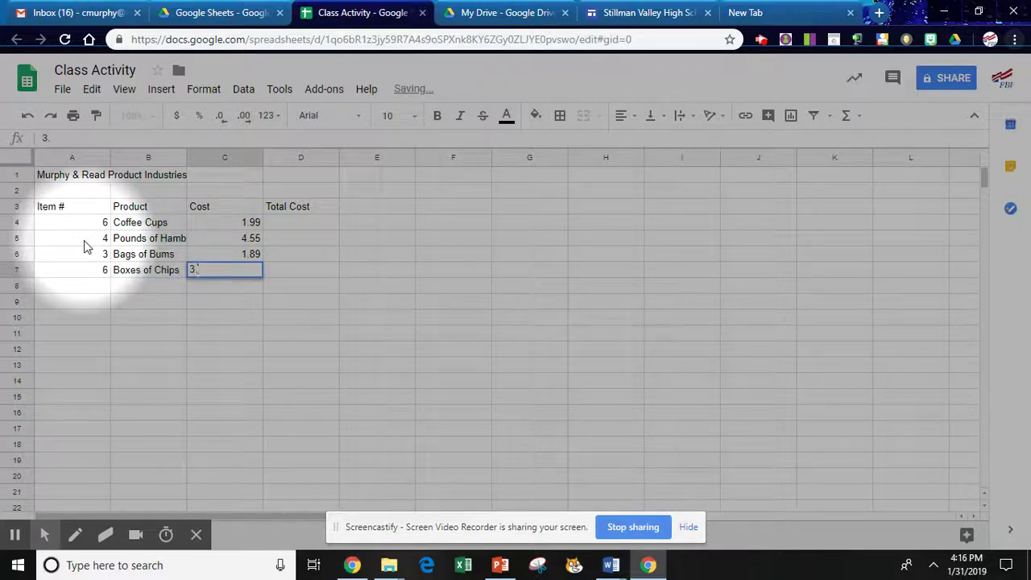
text(89)
key(Return)
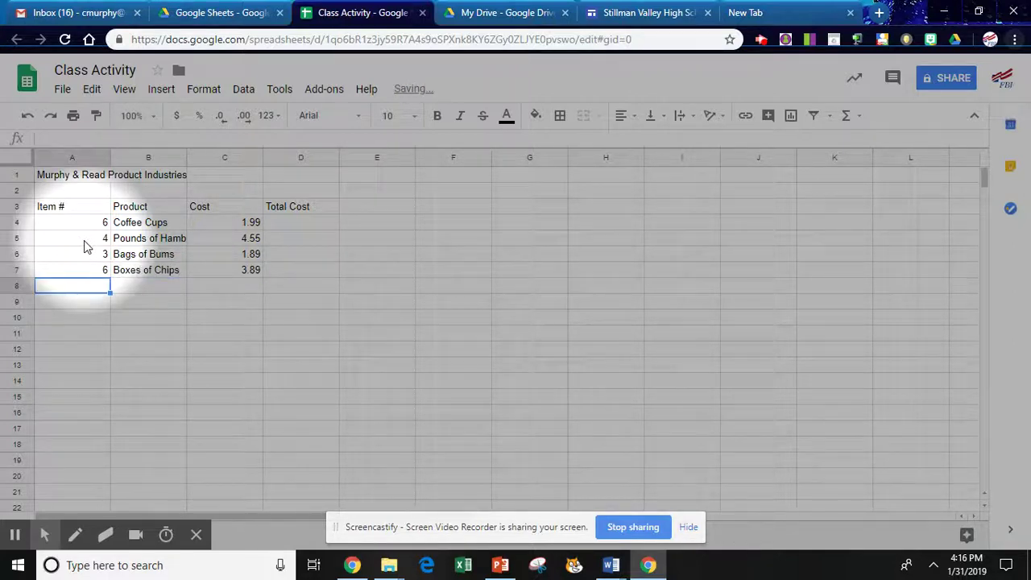
Fill row 8 with item number 4, product Cases of Coke and cost 6.25
text(4)
key(Tab)
text(Cases of Col)
text(e)
key(Tab)
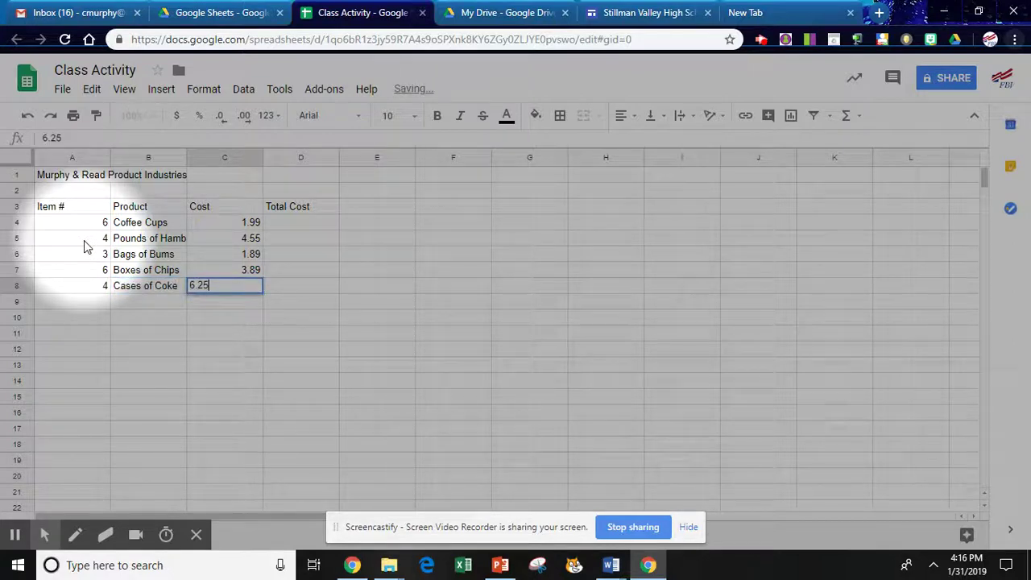
key(Return)
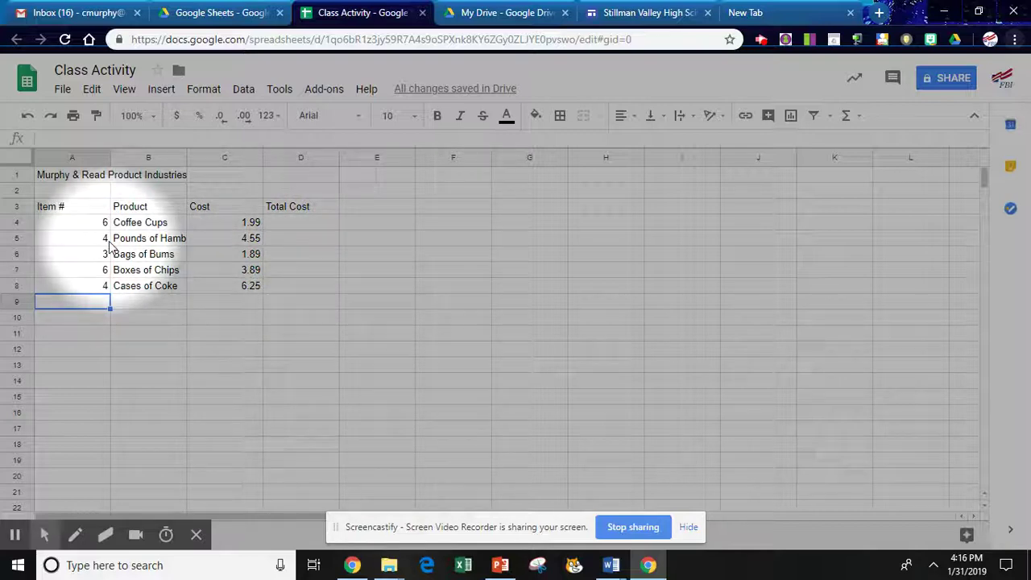
Centre the column headings in A3 to D3 and set their font size to 14
click(81, 206)
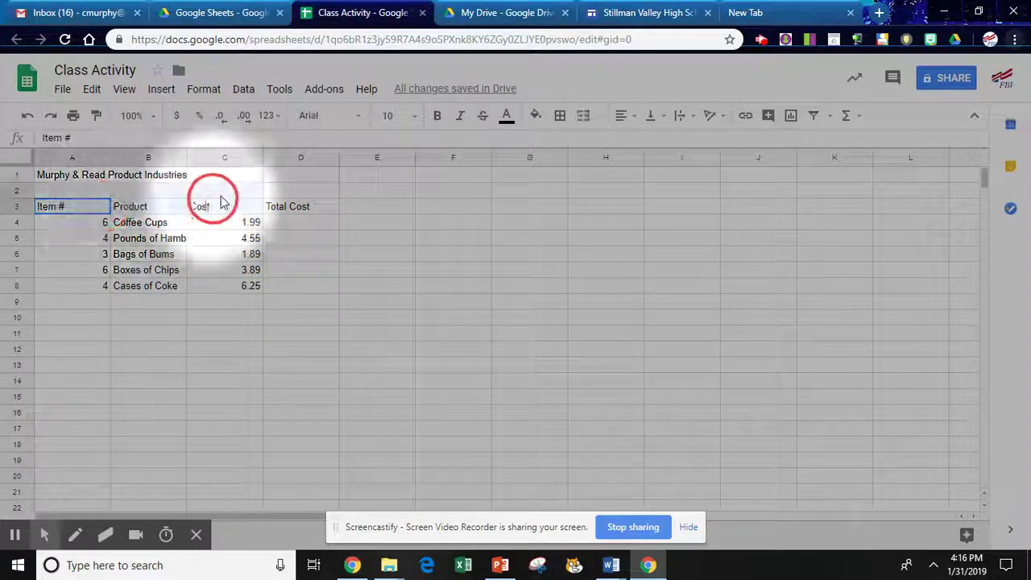
shift+click(296, 203)
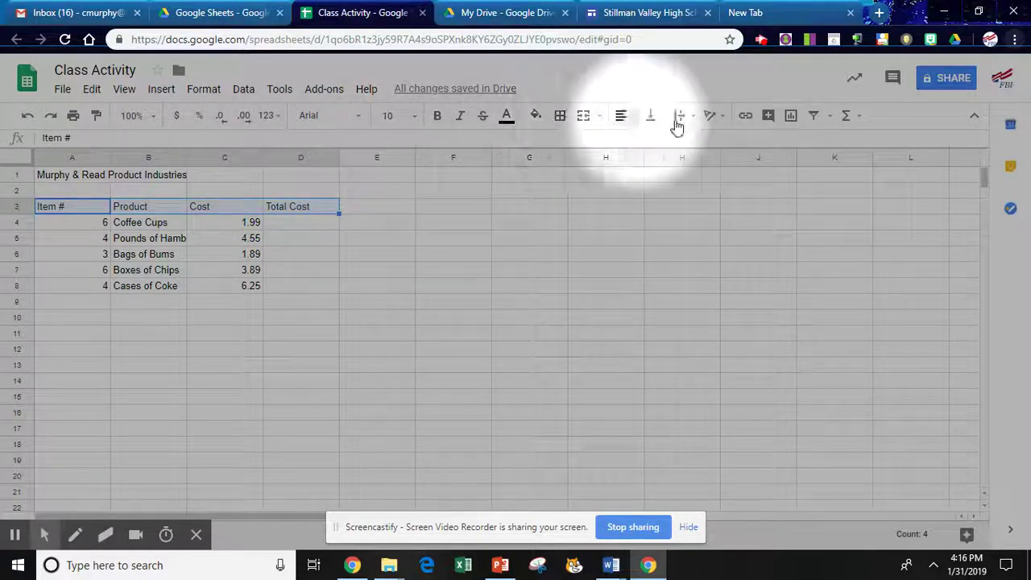
click(635, 118)
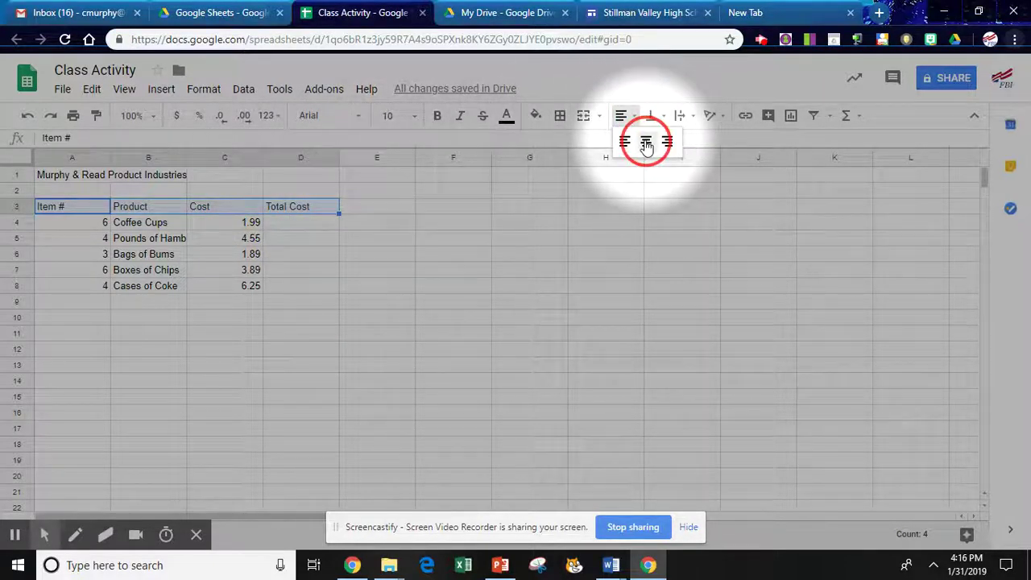
click(646, 143)
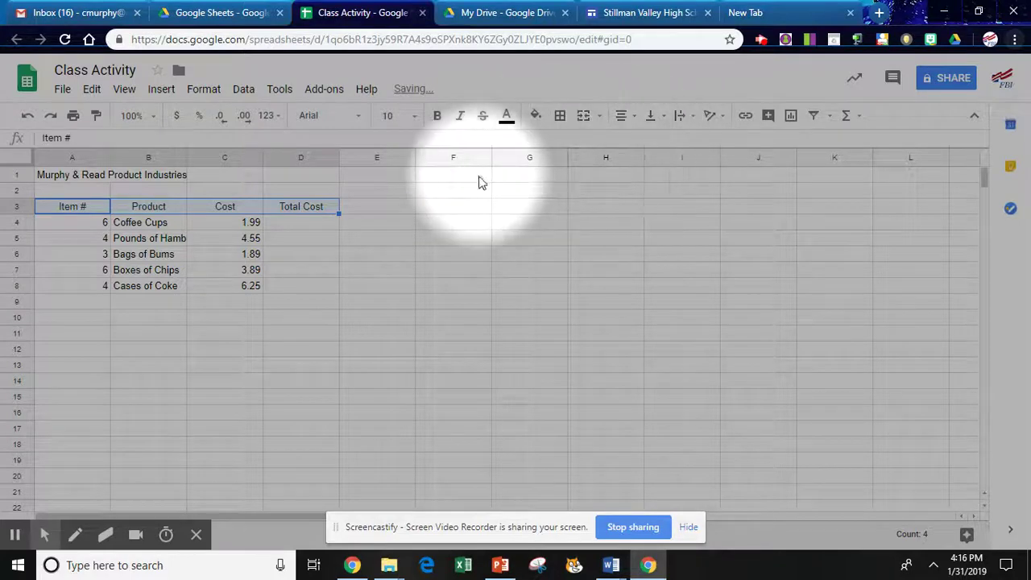
click(416, 119)
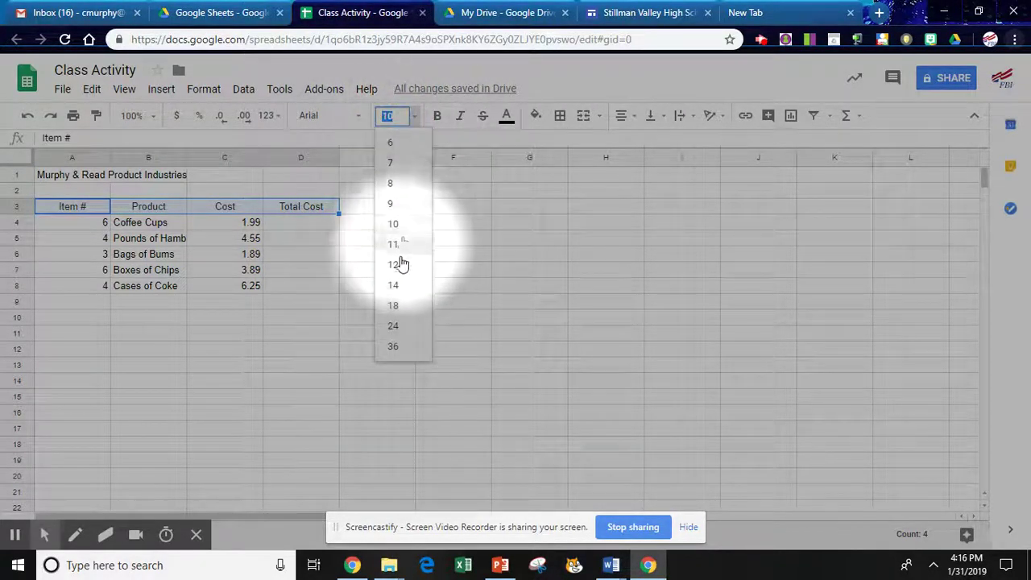
click(397, 286)
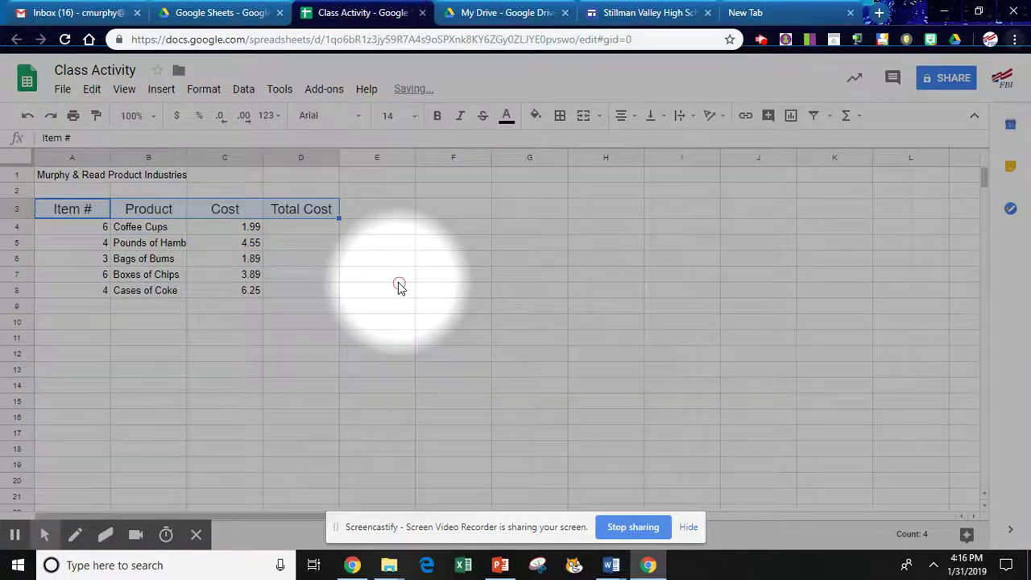
Centre the item numbers in A4 to A8 and widen column B to fit its longest product name
click(75, 229)
drag(77, 275, 76, 293)
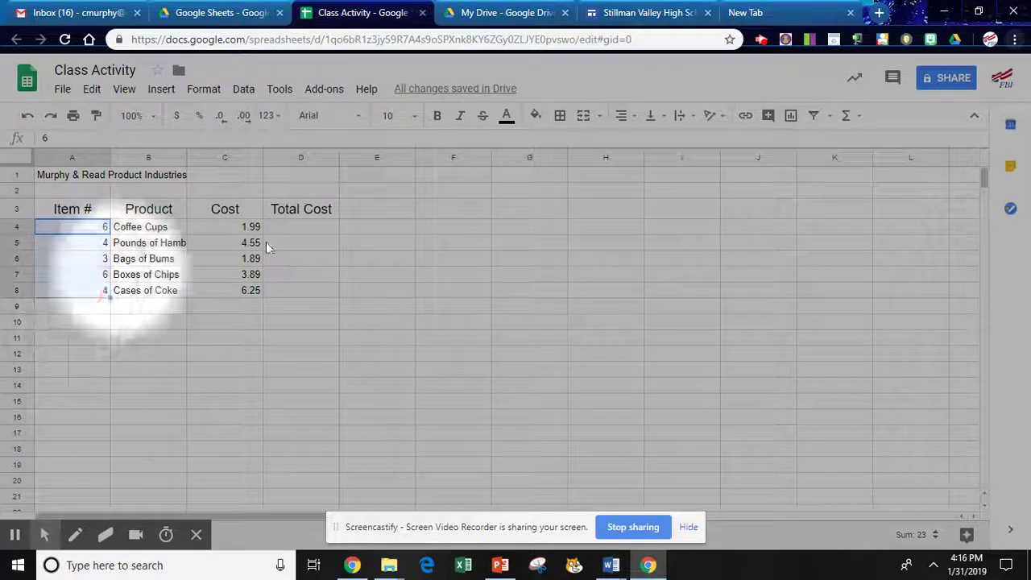
click(620, 115)
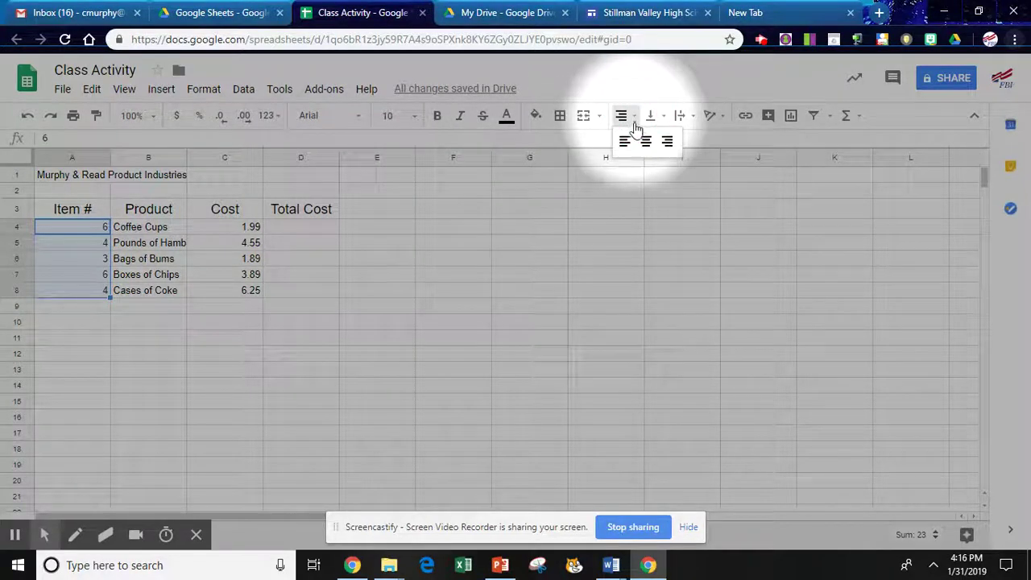
click(646, 141)
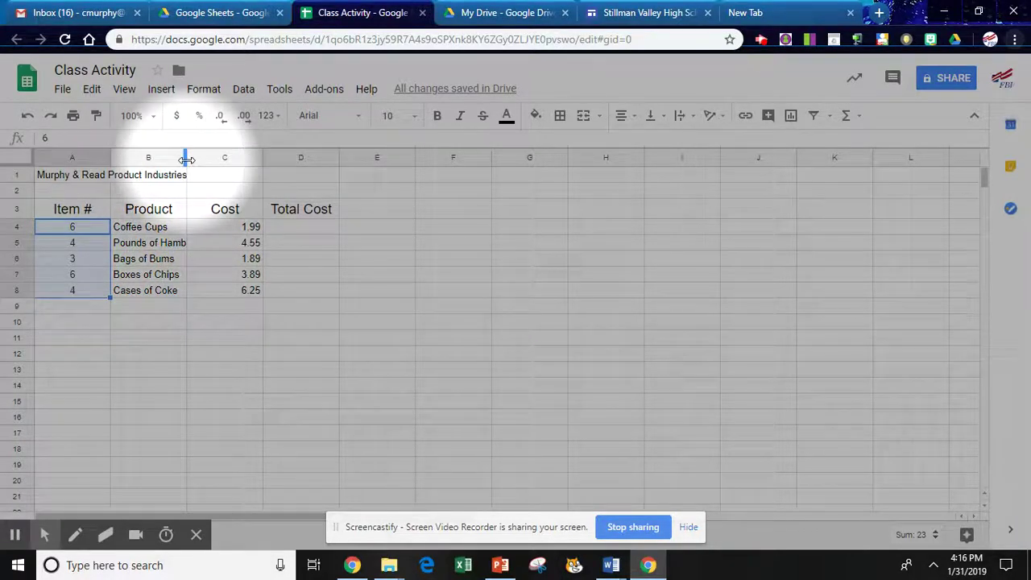
drag(186, 160, 225, 158)
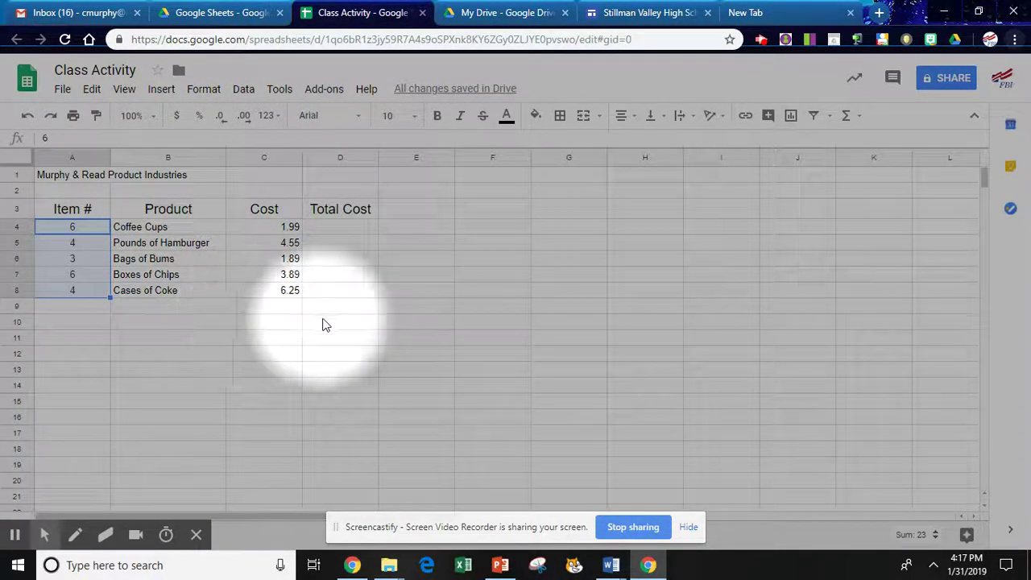
Enter the formula =C4*A4 in D4 to calculate the total cost of Coffee Cups
click(337, 233)
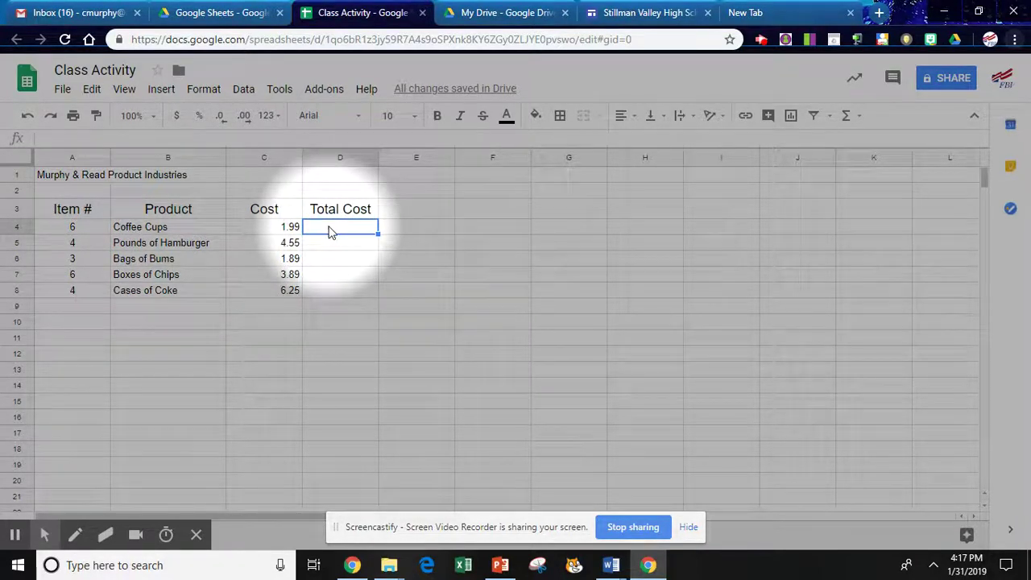
text(=)
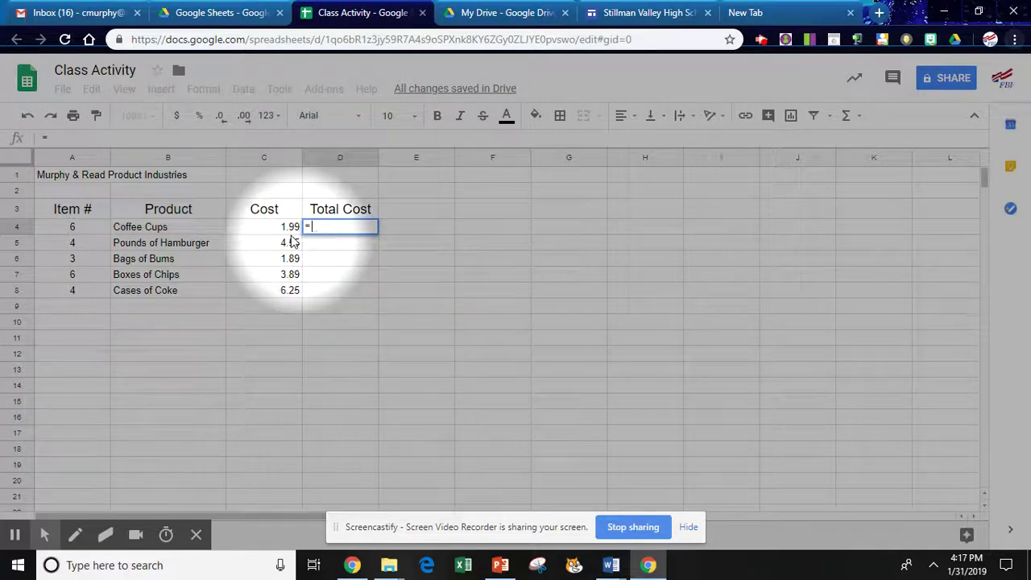
click(284, 231)
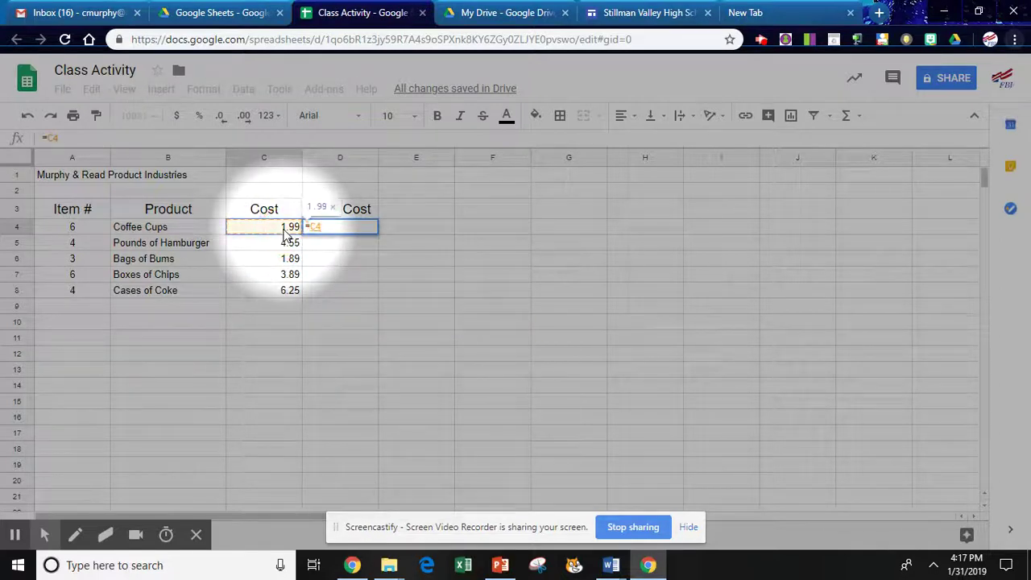
text(*)
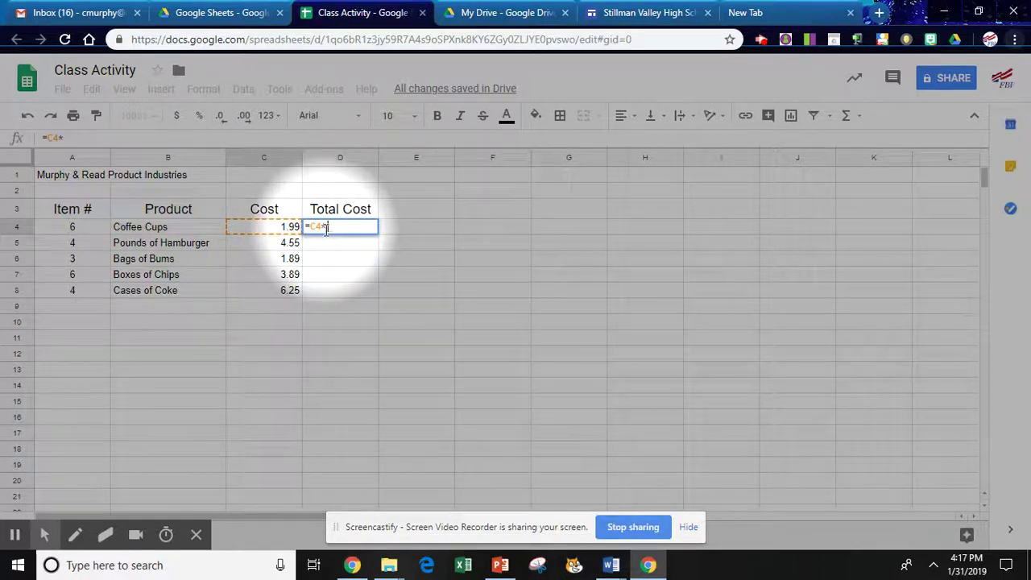
click(80, 228)
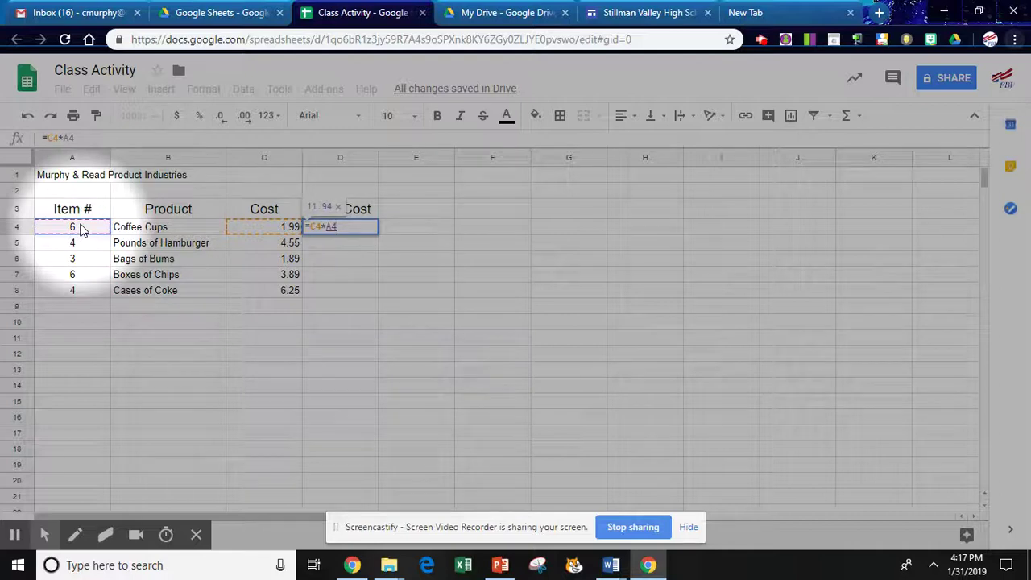
key(Return)
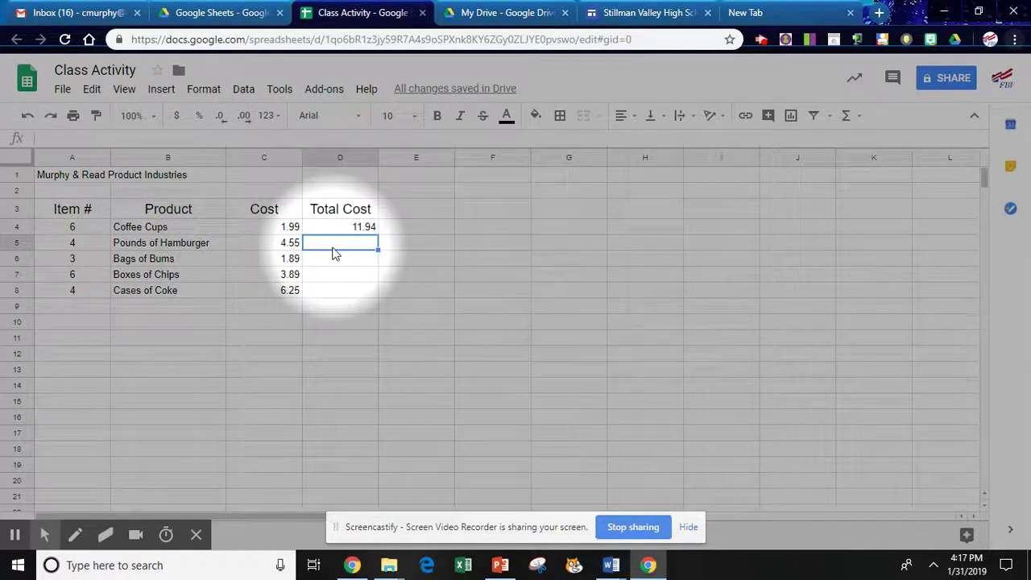
Enter the formula =C5*A5 in D5 to calculate the total cost of Pounds of Hamburger
text(=)
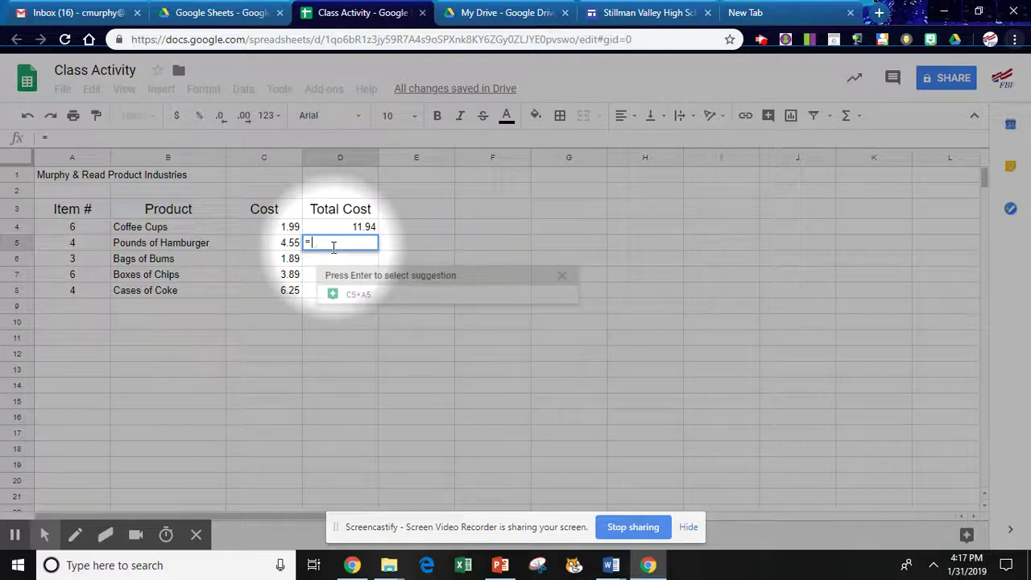
click(290, 245)
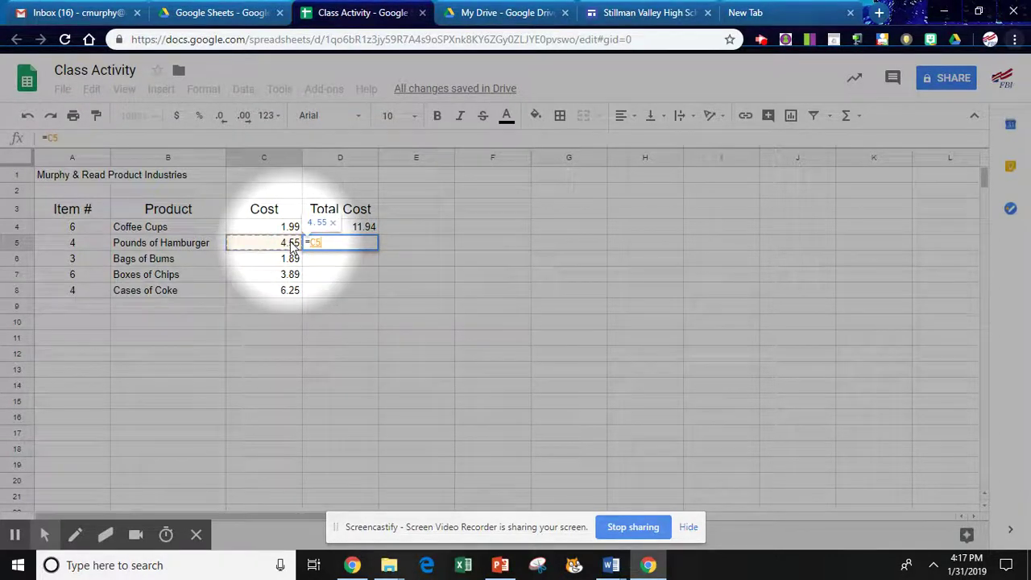
text(*)
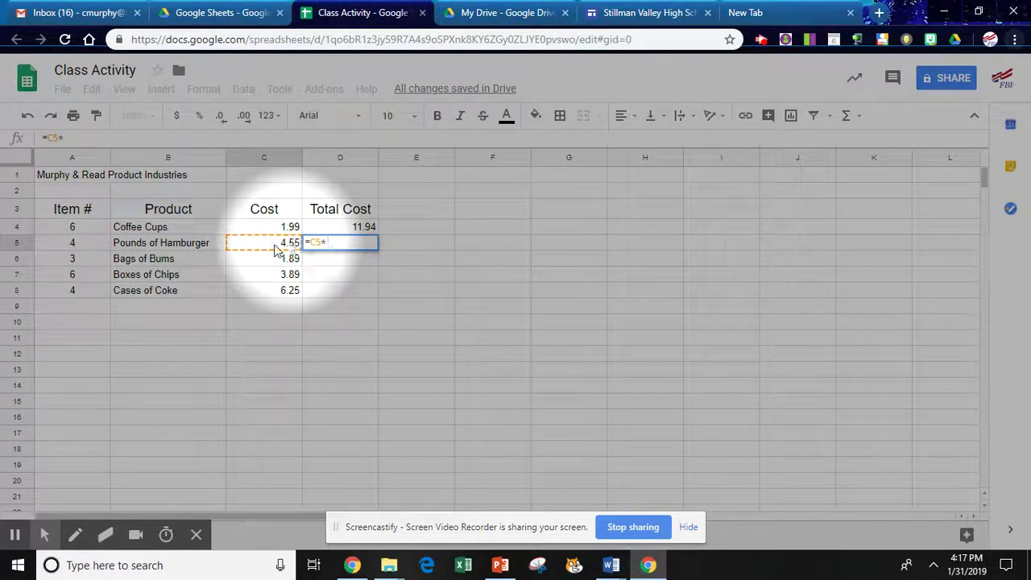
click(71, 243)
key(Return)
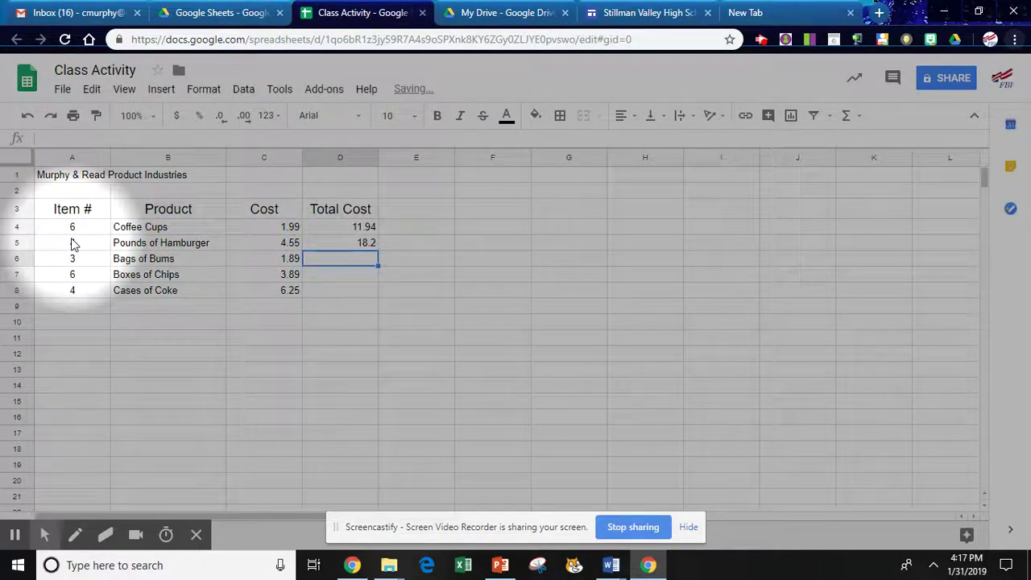
Fill the total cost formula from D5 down to D8 and check the resulting formulas in column D
click(362, 249)
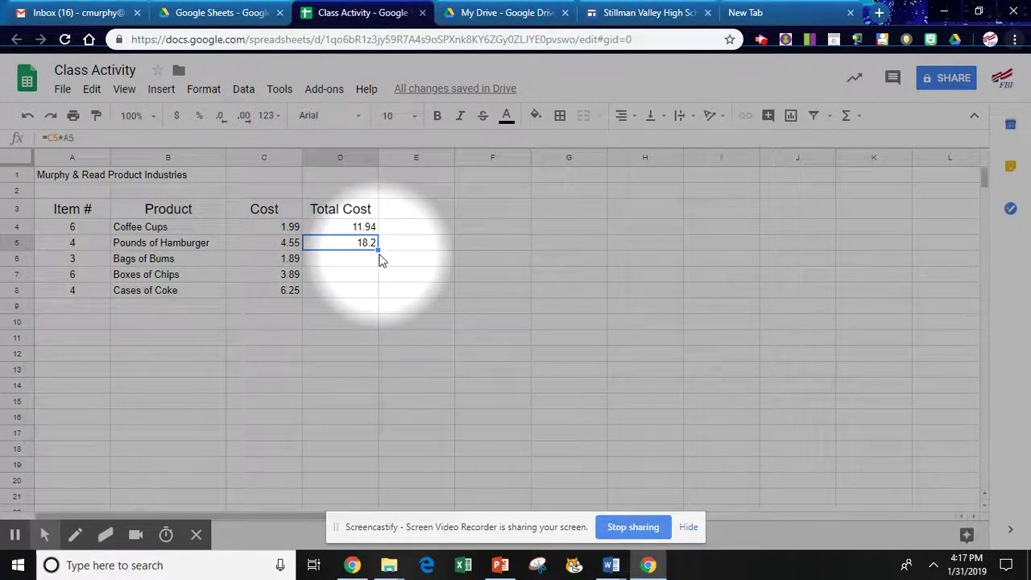
drag(377, 249, 373, 287)
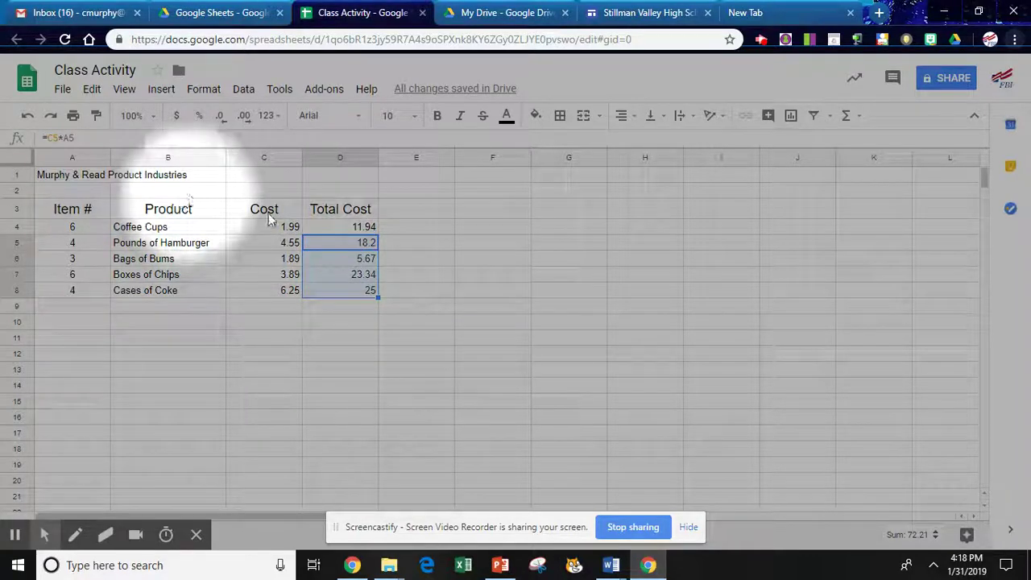
click(351, 228)
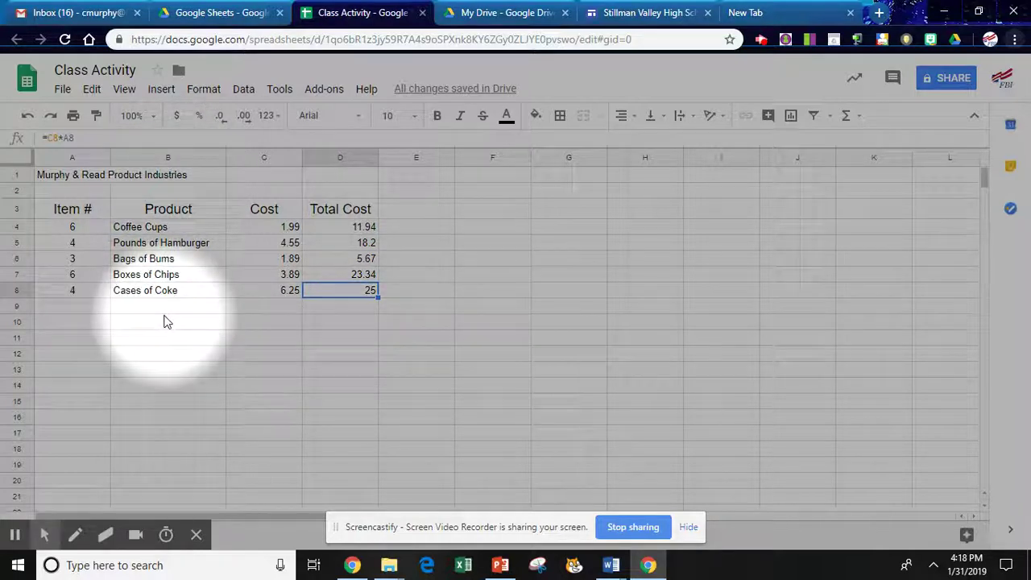
Label B9 as Total Cost and add up D4 to D8 in D9 with the SUM function
text(Total Cost)
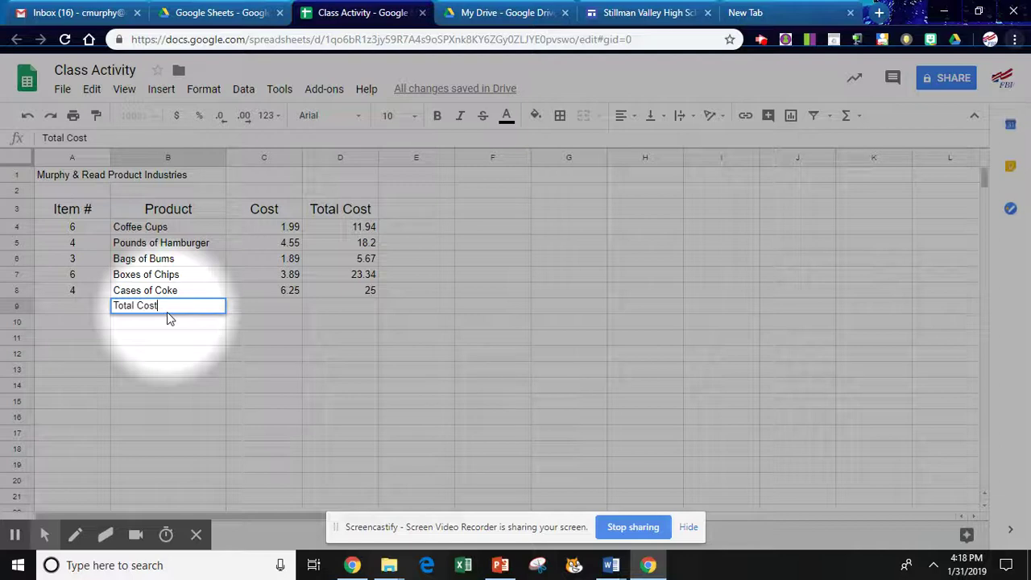
key(Tab)
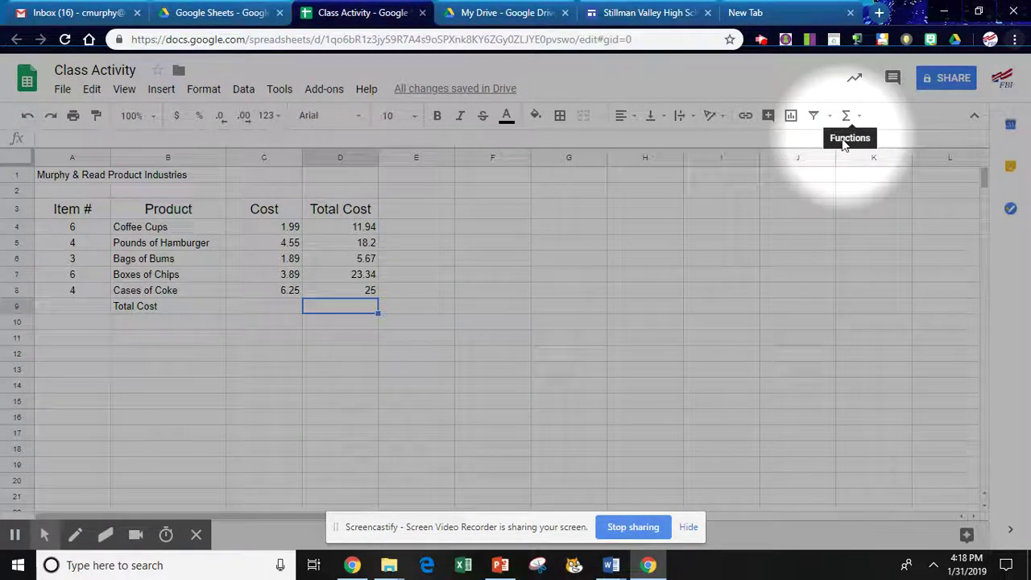
click(860, 120)
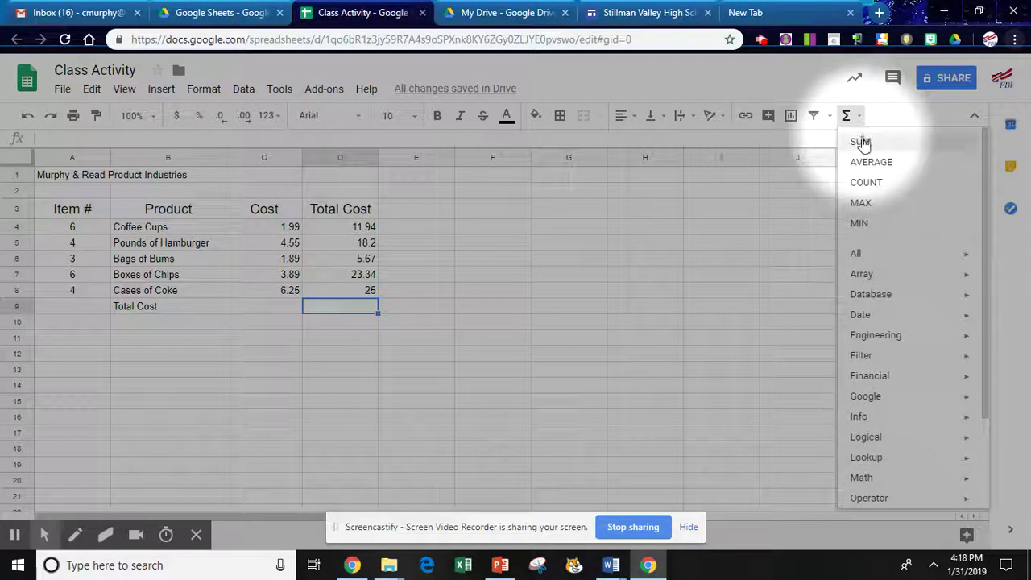
click(860, 142)
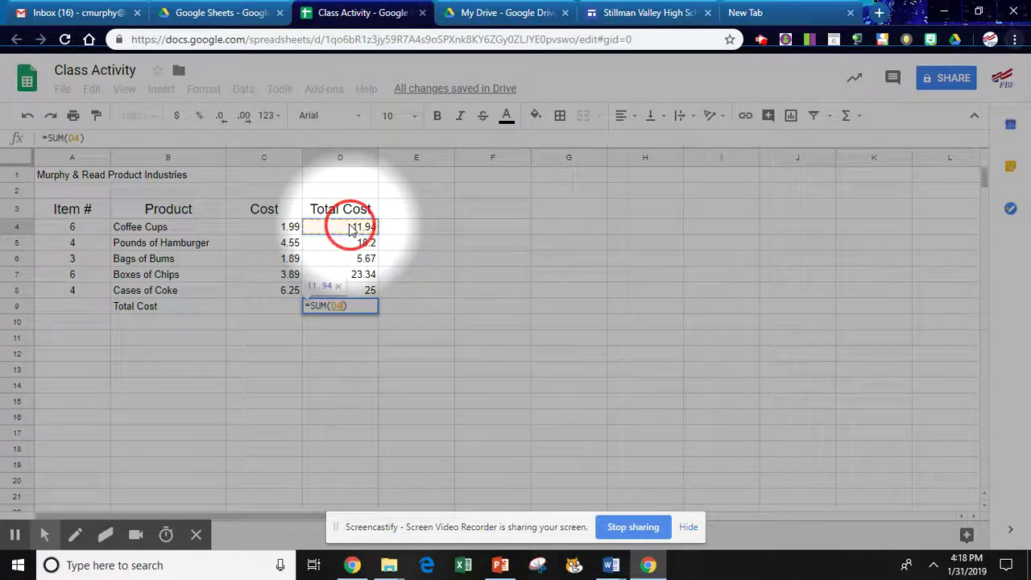
drag(349, 228, 351, 292)
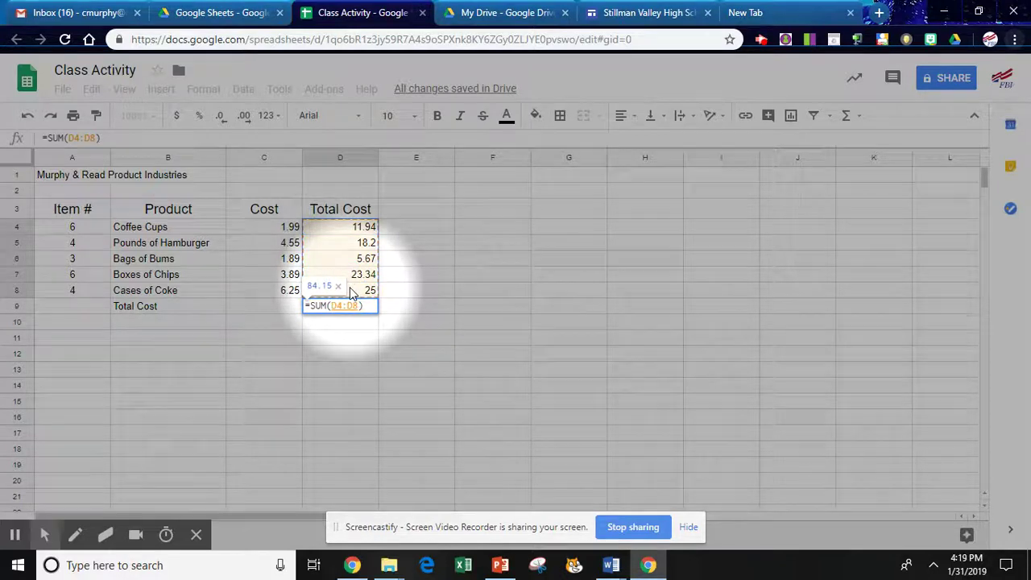
key(Return)
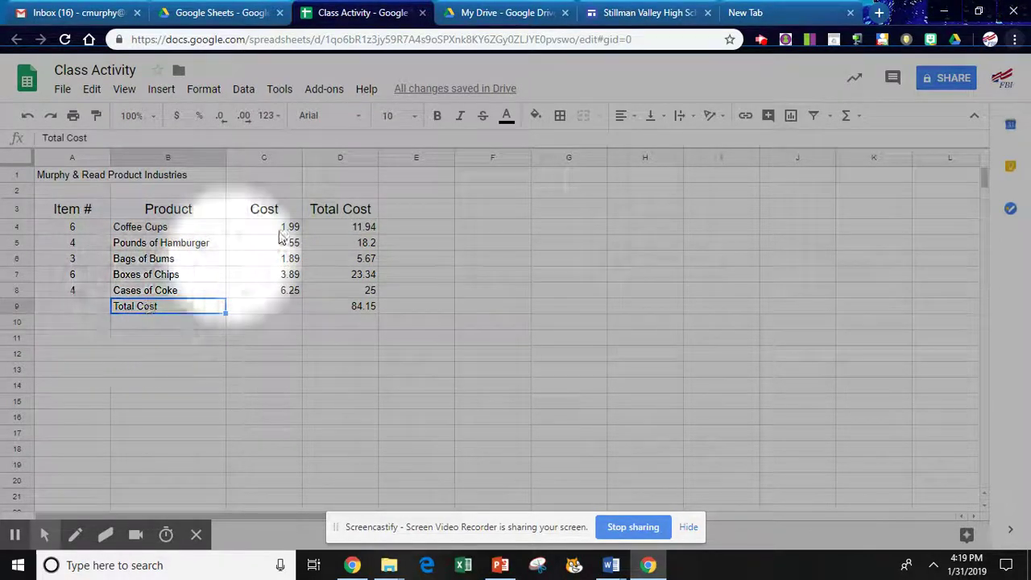
Right-align the Total Cost label in B9 and make it italic
click(634, 118)
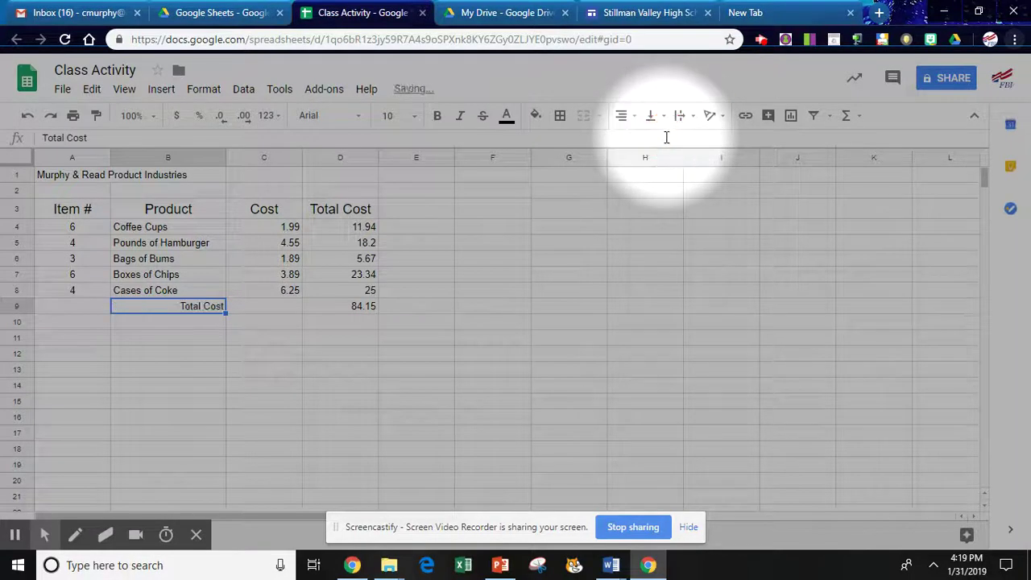
click(459, 118)
Format the total cost values in D4 to D9 with two decimal places
click(356, 234)
drag(360, 248, 357, 308)
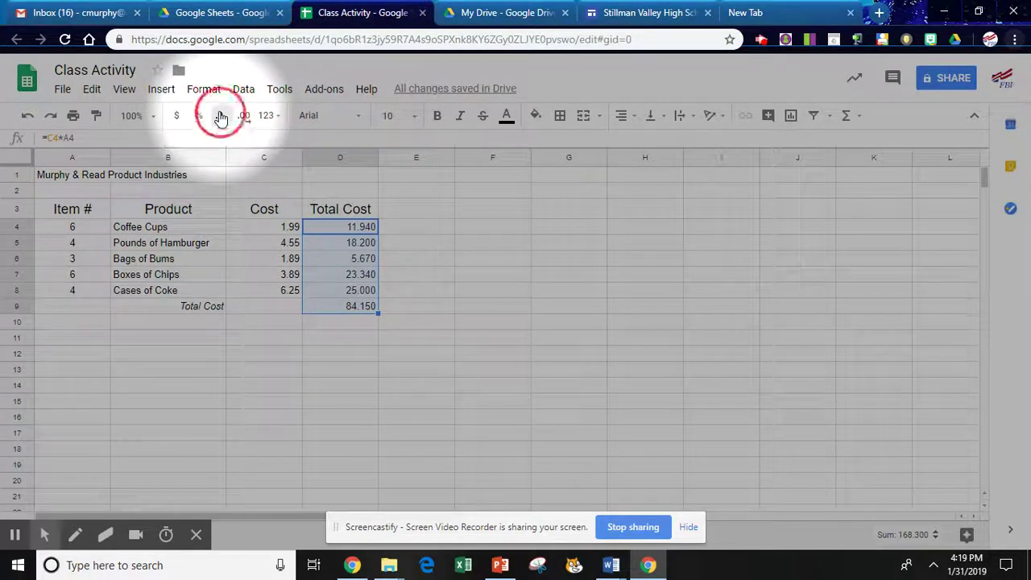
Add a single-line bottom border to D8, below the Cases of Coke total
click(363, 292)
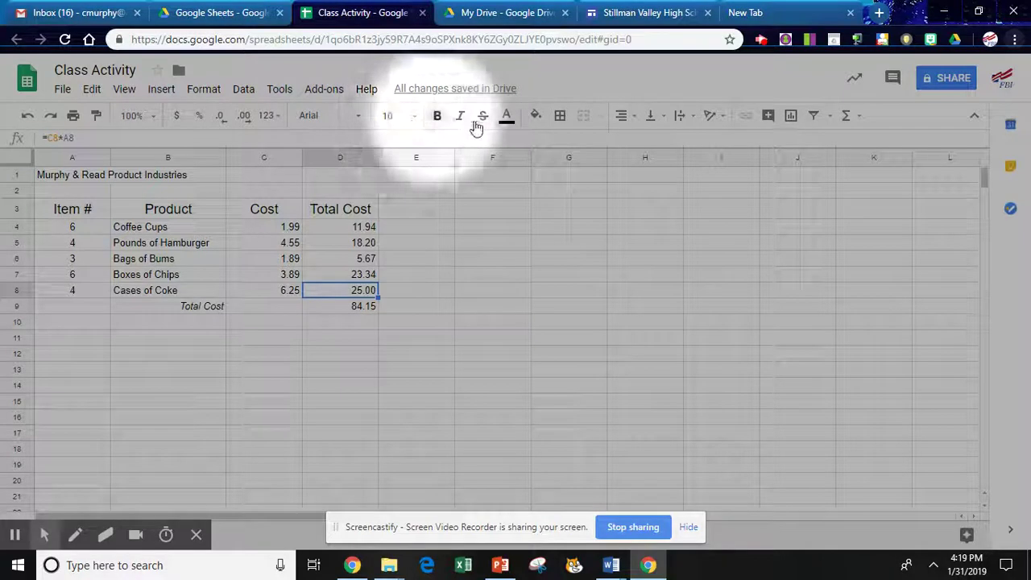
click(559, 117)
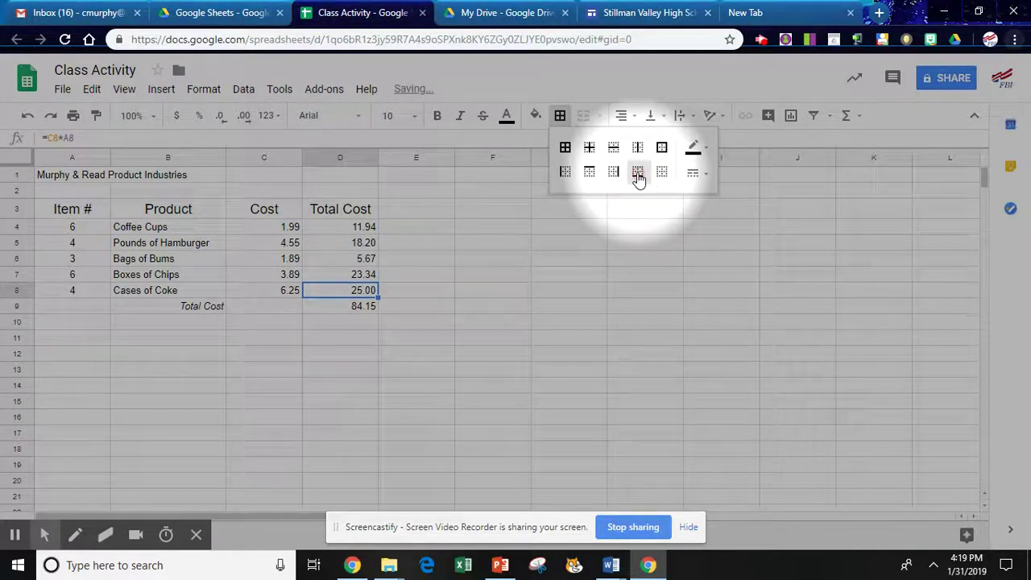
click(404, 287)
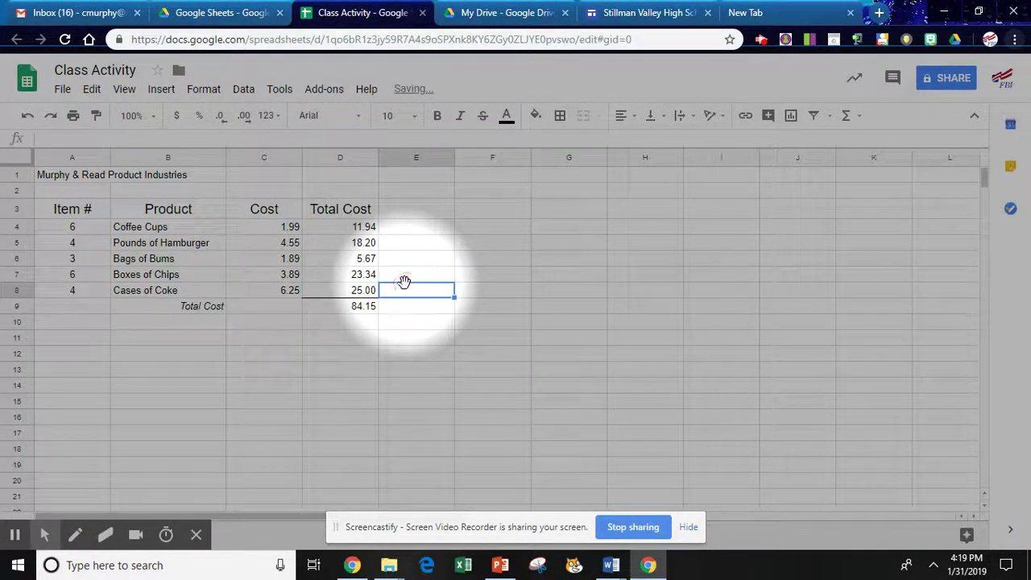
Add a double-line bottom border to the grand total in D9
click(335, 307)
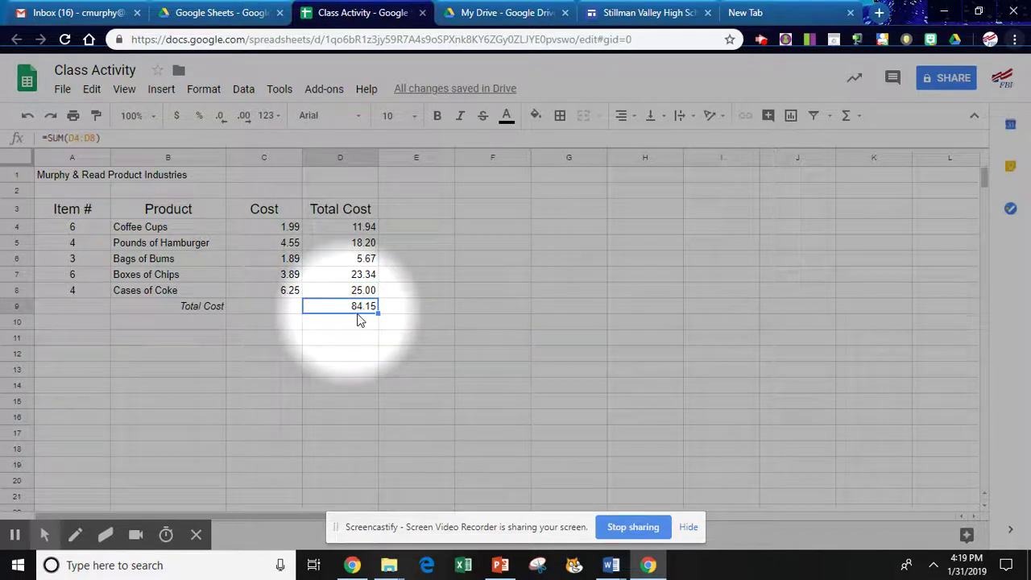
click(432, 306)
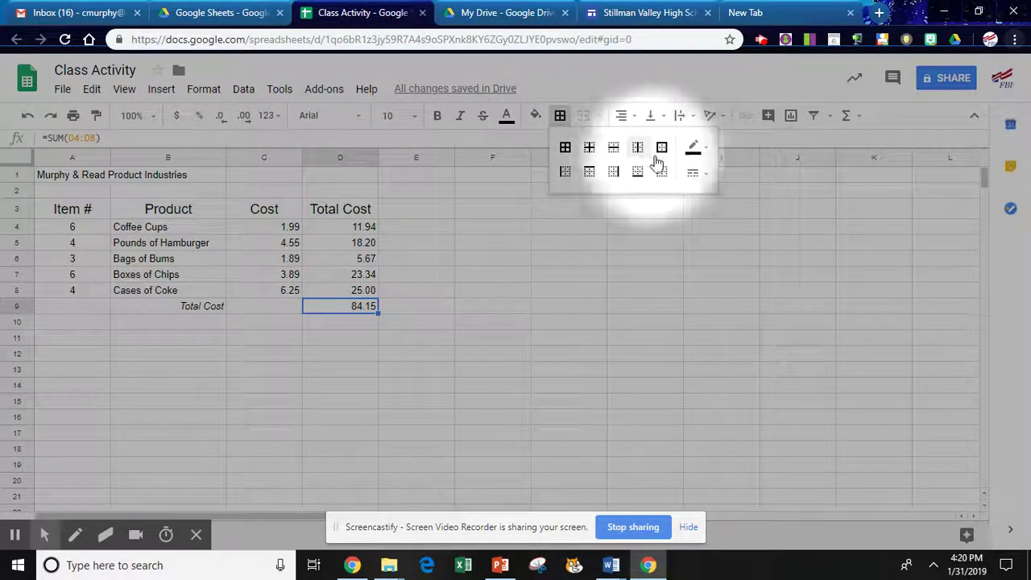
click(706, 152)
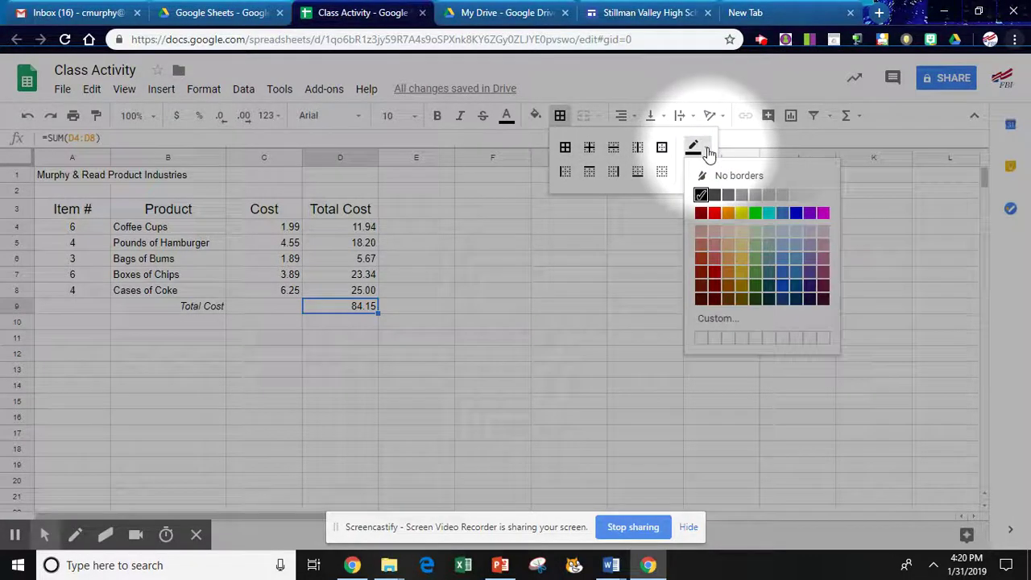
click(707, 152)
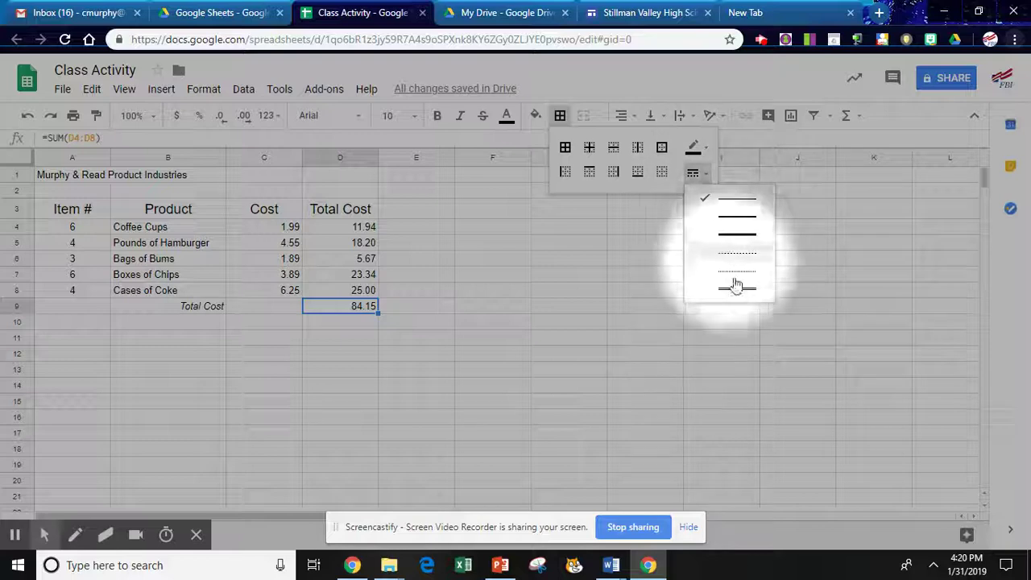
click(736, 290)
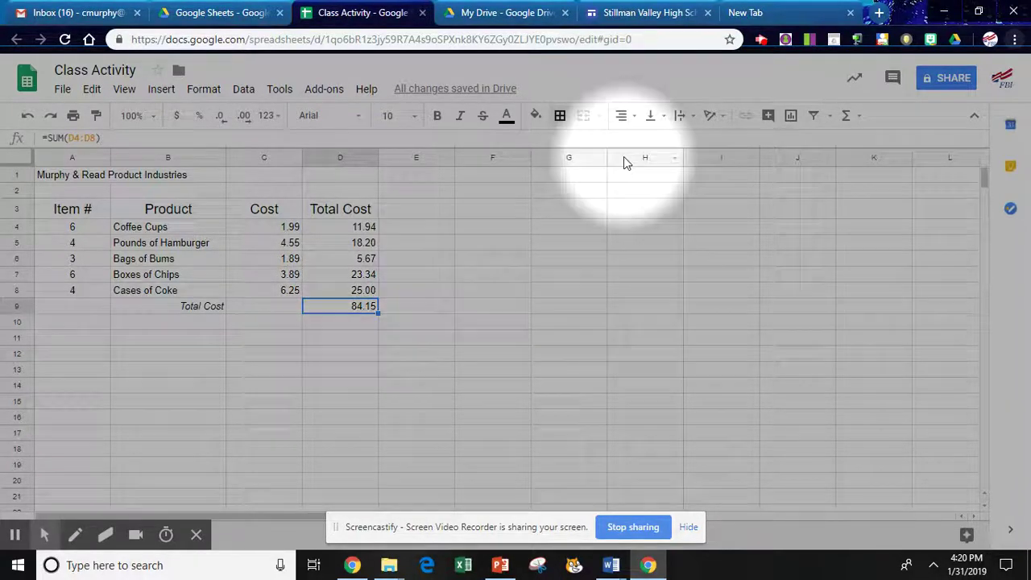
click(561, 117)
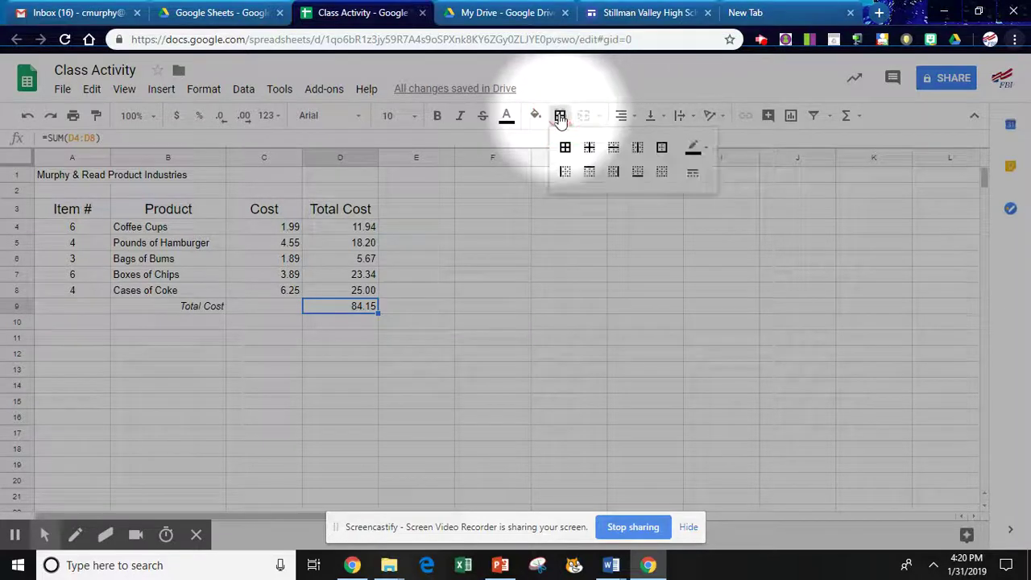
click(637, 177)
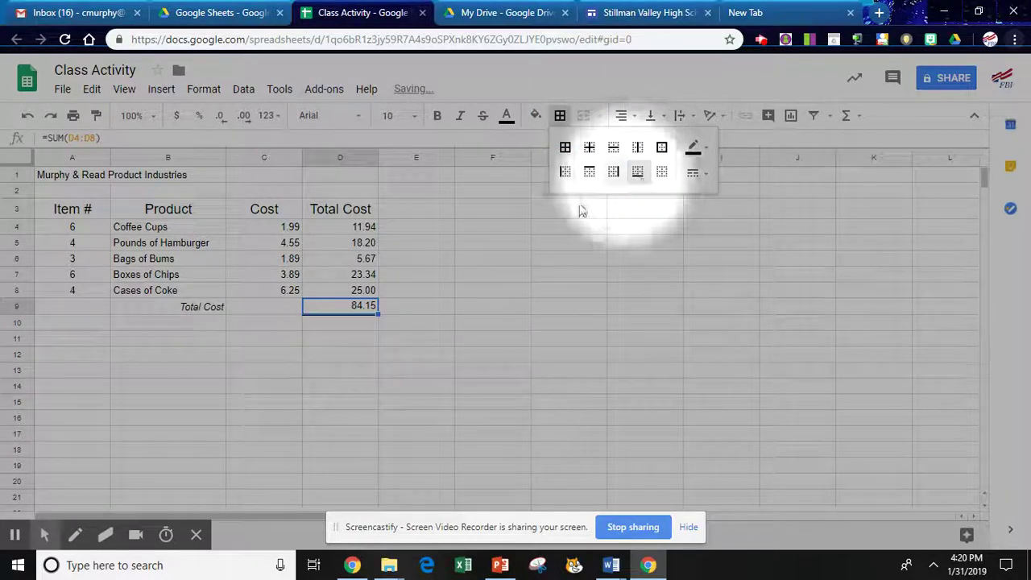
click(425, 312)
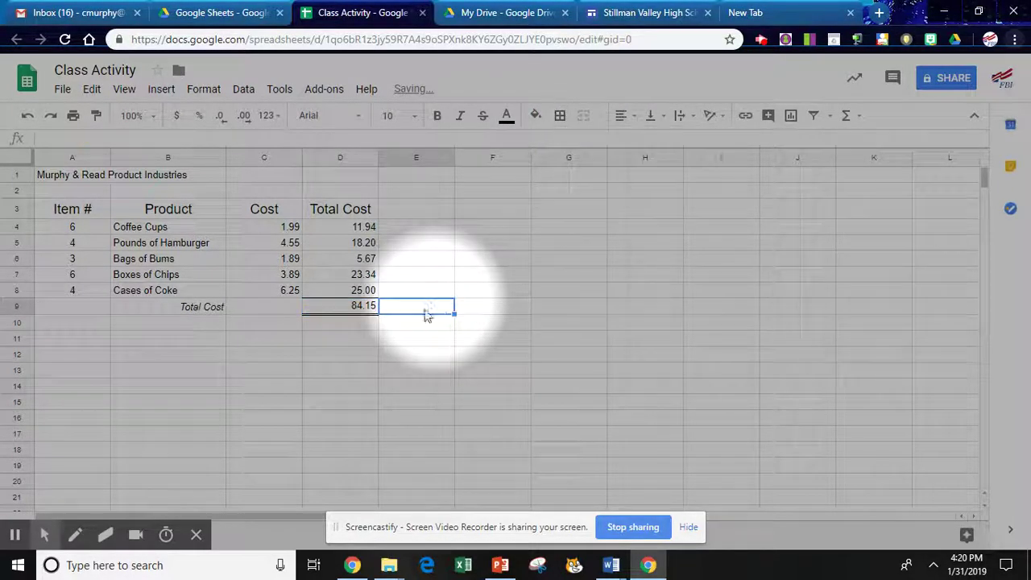
click(347, 366)
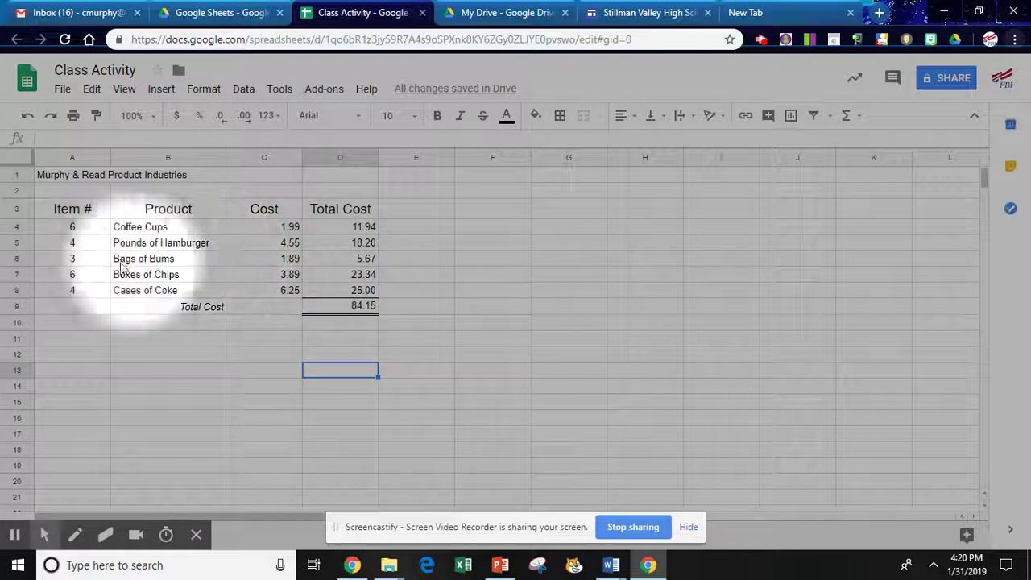
Set the font size of the entire sheet to 12
click(12, 163)
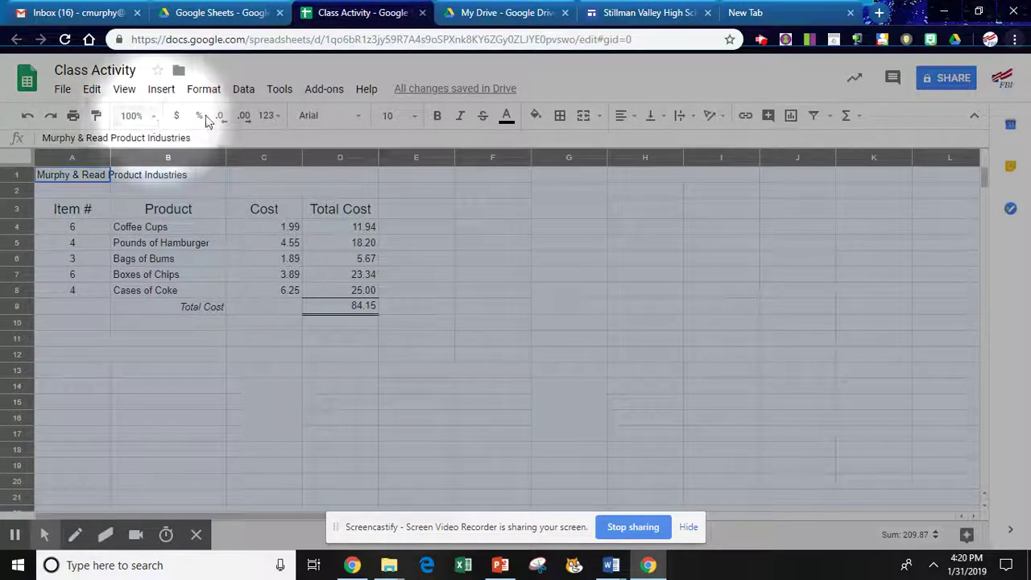
click(408, 116)
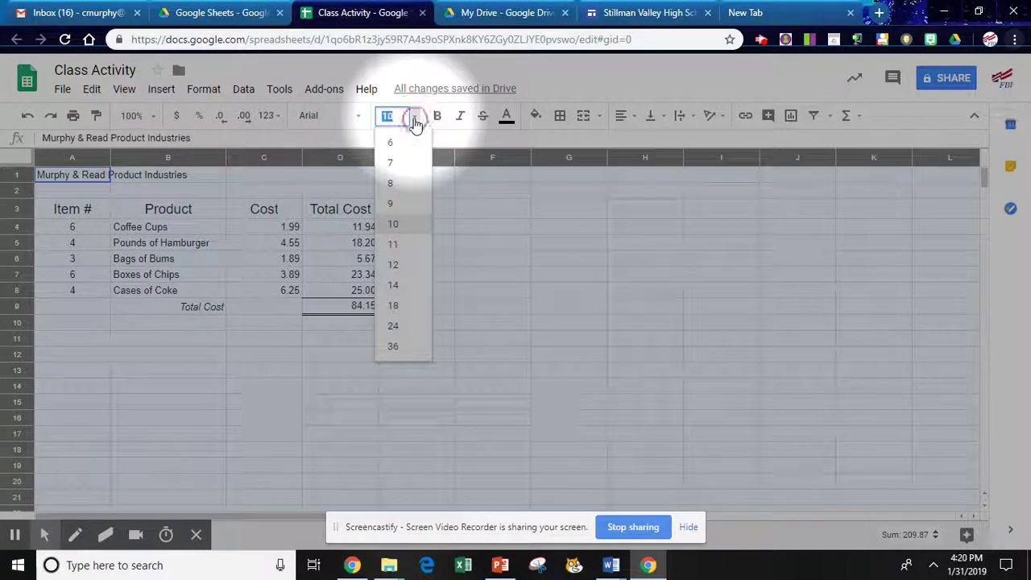
click(401, 266)
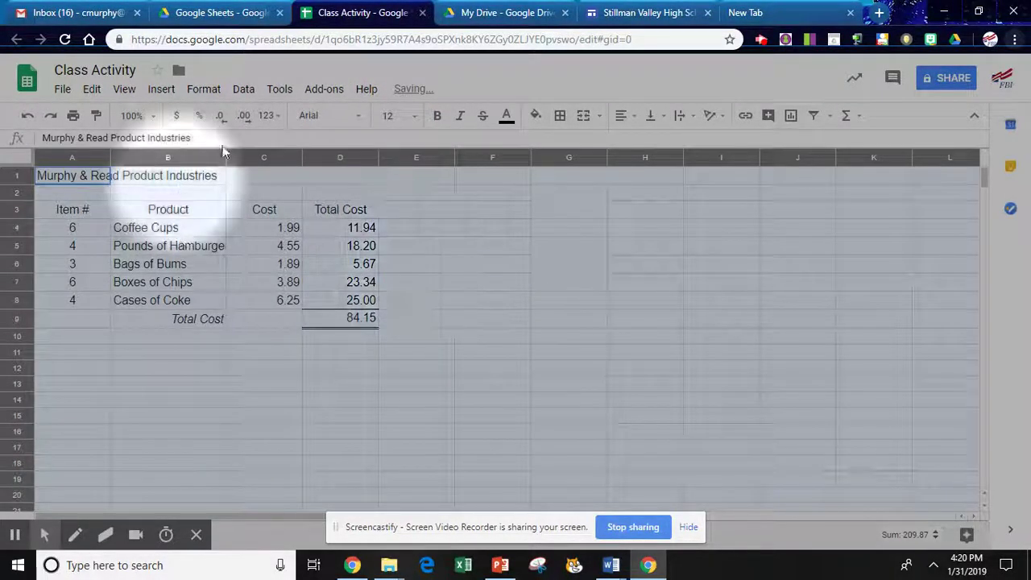
click(362, 118)
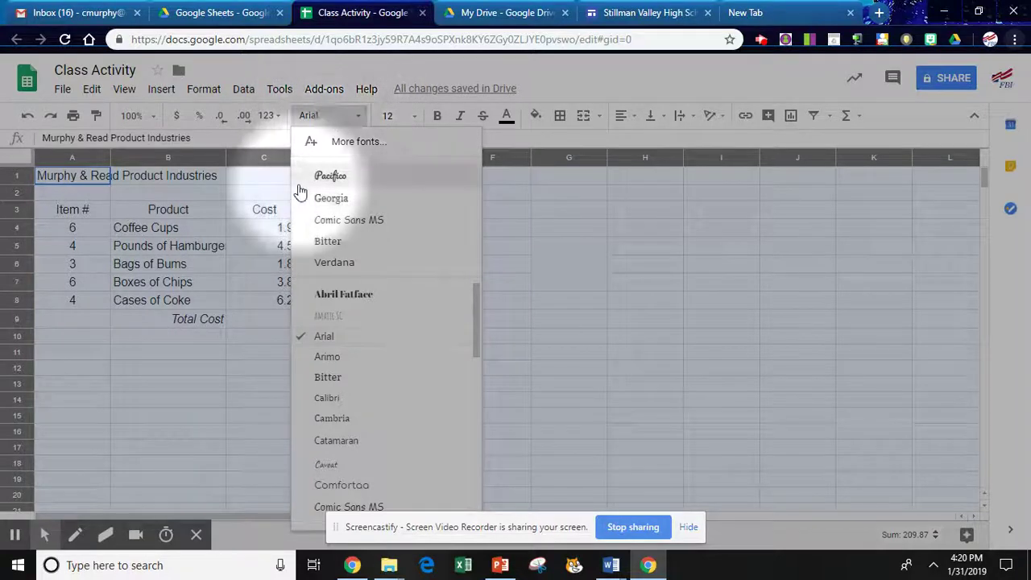
click(219, 300)
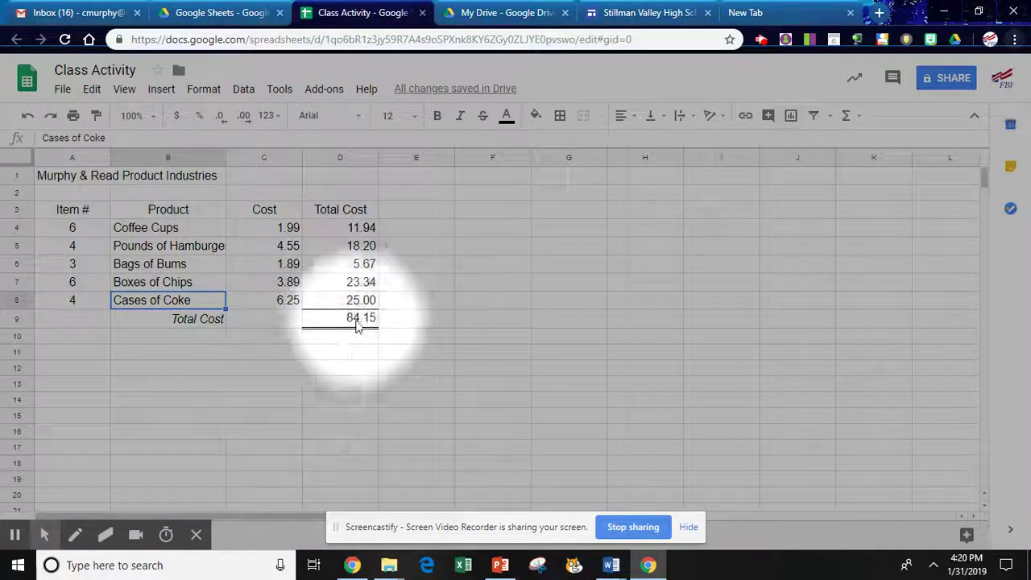
Merge and center the Murphy & Read Product Industries title across A1 to D1, and make it bold at size 18
drag(78, 177, 329, 175)
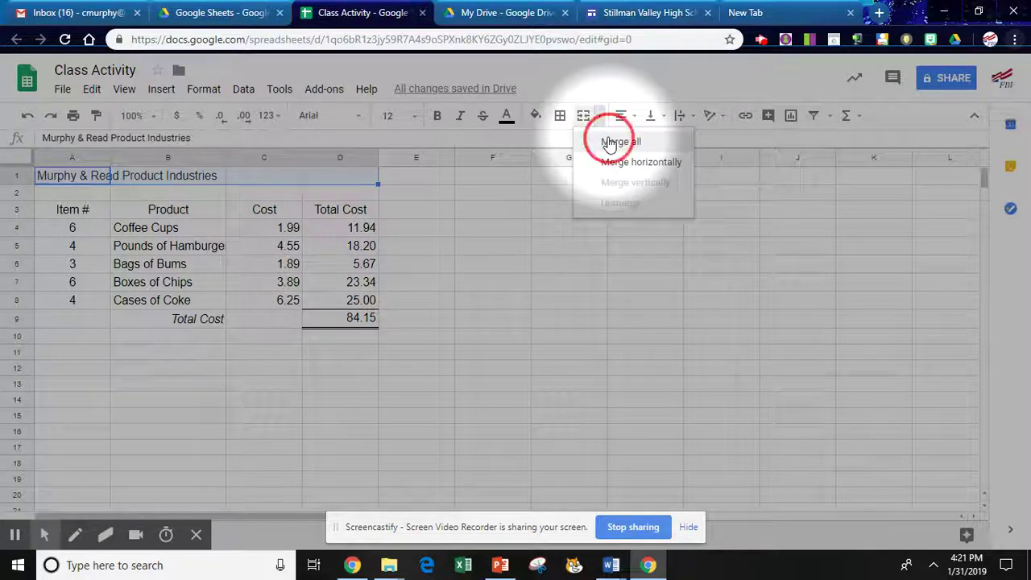
click(609, 144)
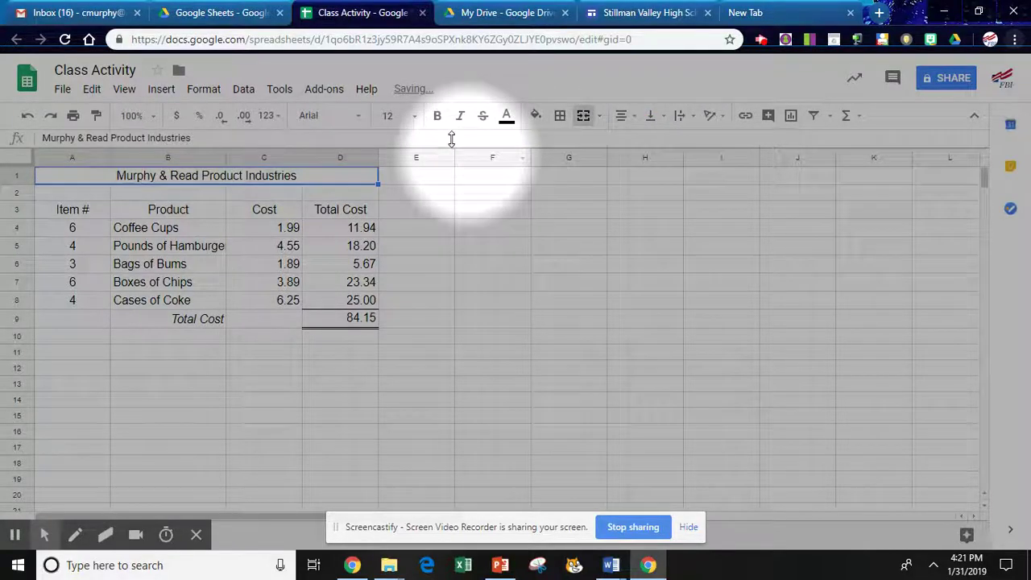
click(437, 116)
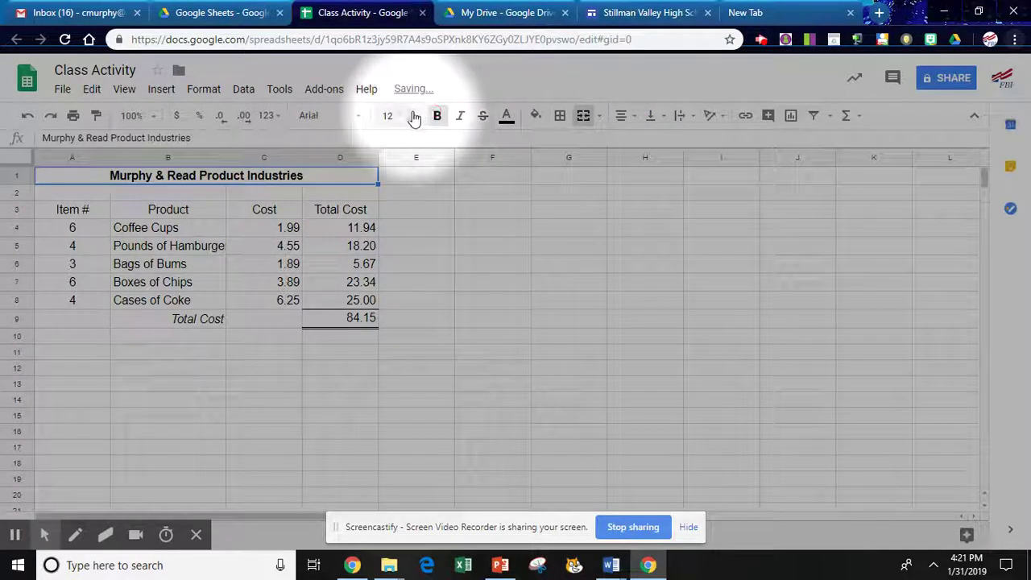
click(397, 306)
Set the column headings in A3 to D3 to font size 14
click(73, 215)
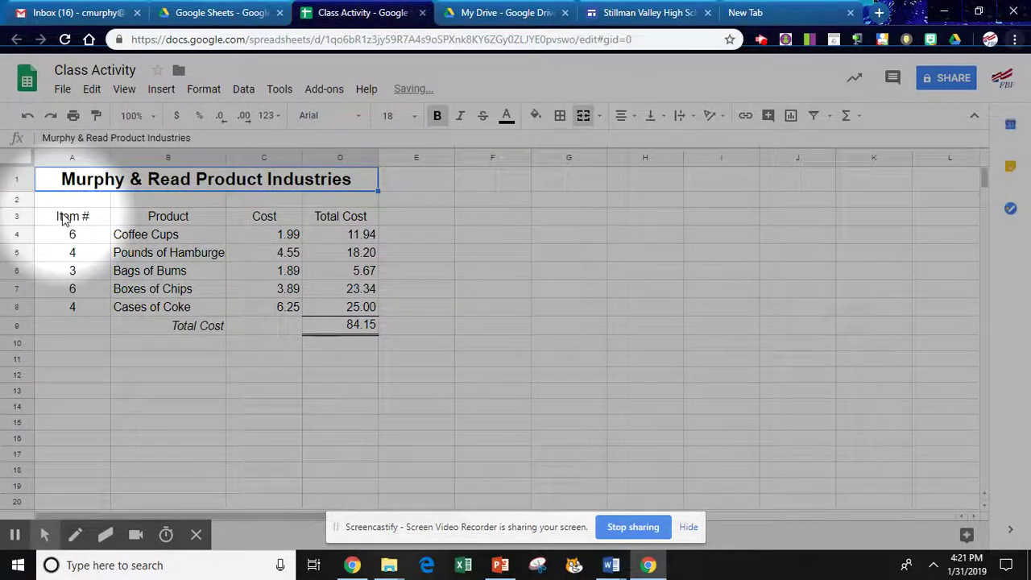
drag(176, 205, 382, 206)
click(415, 117)
click(415, 286)
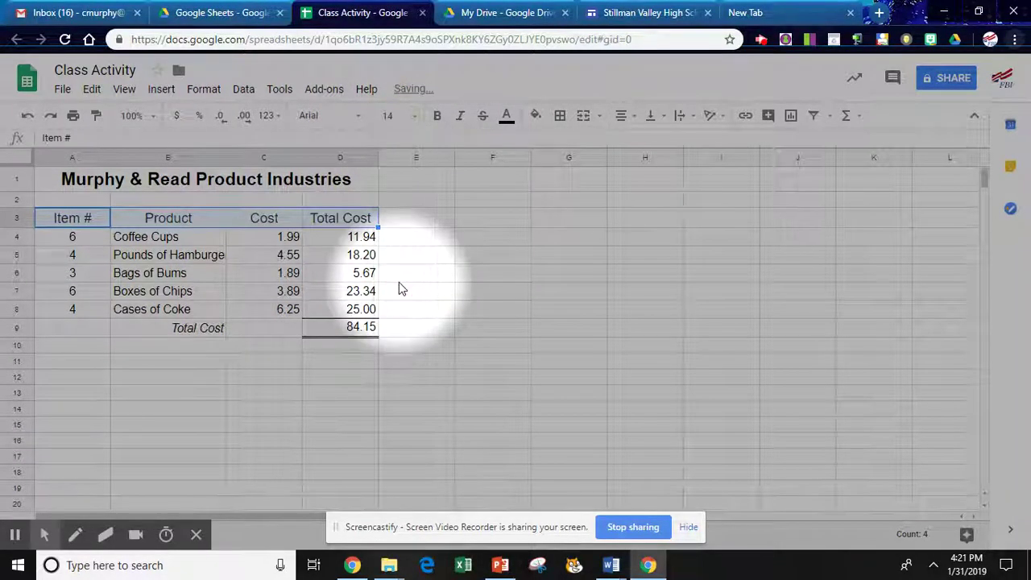
click(439, 298)
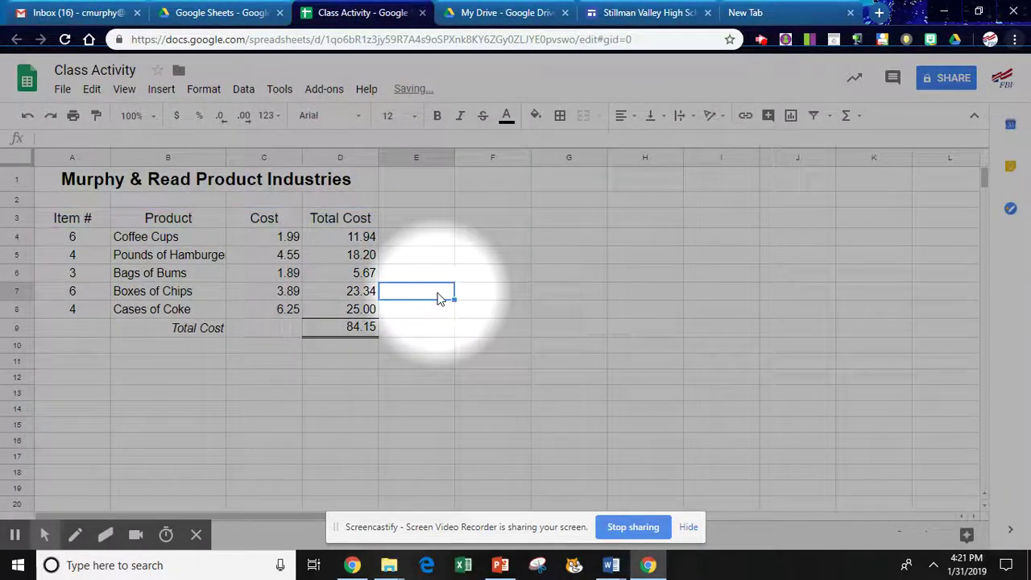
click(250, 397)
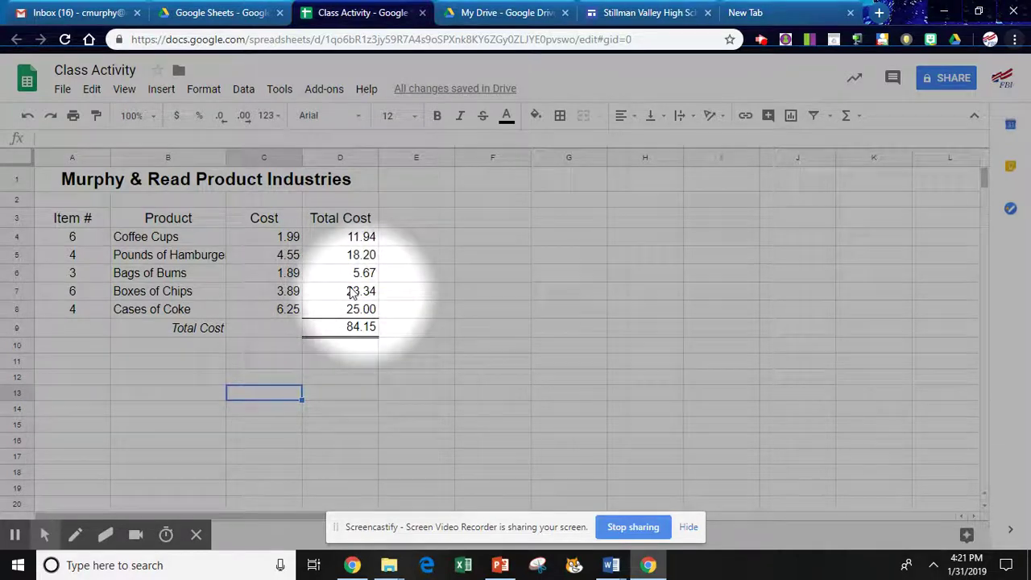
Format the total cost values in D4 to D9 as dollar currency
click(329, 240)
drag(352, 315, 349, 328)
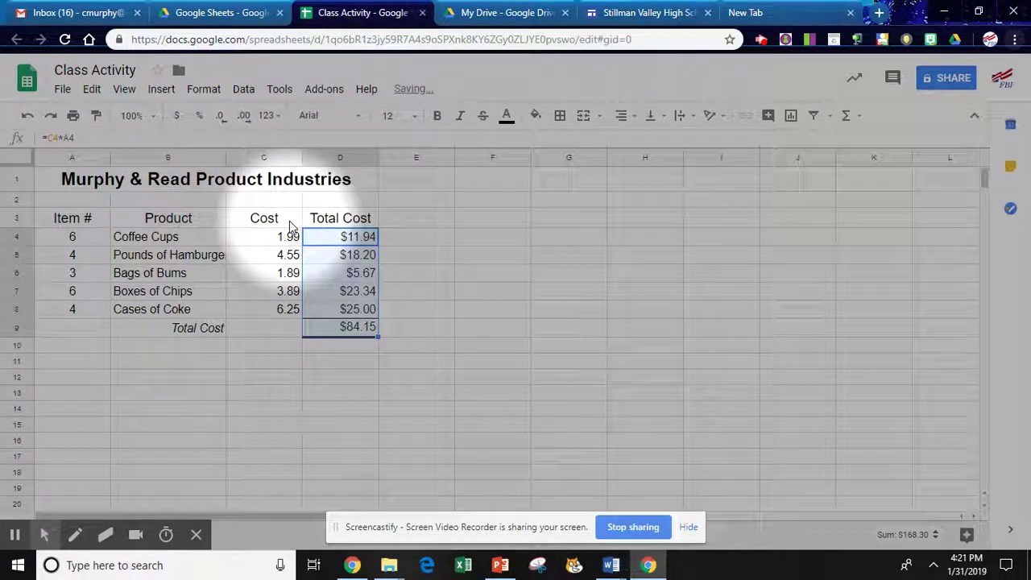
drag(289, 219, 286, 237)
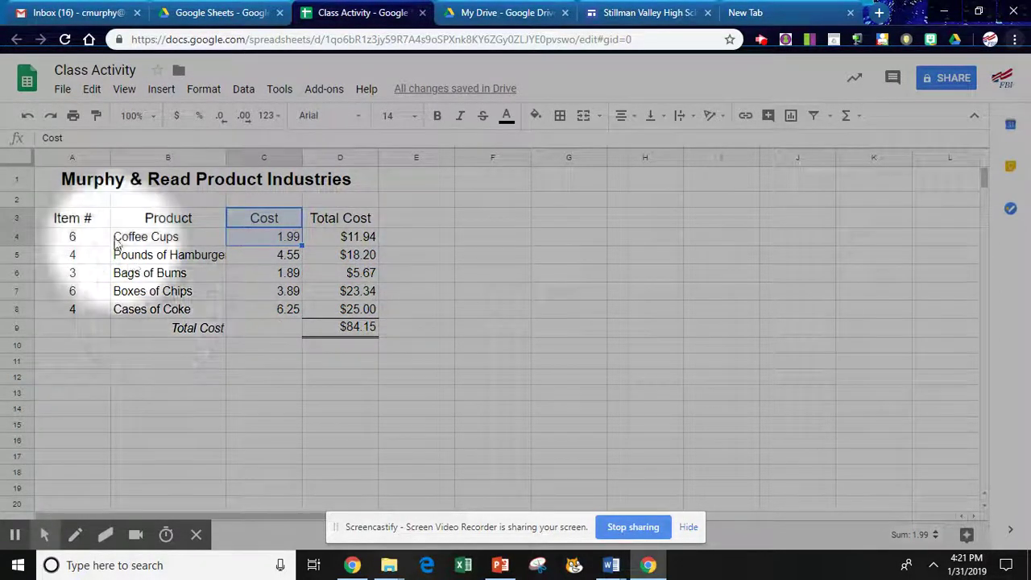
Fill the heading cells A3 to D3 with light gray
drag(129, 219, 354, 214)
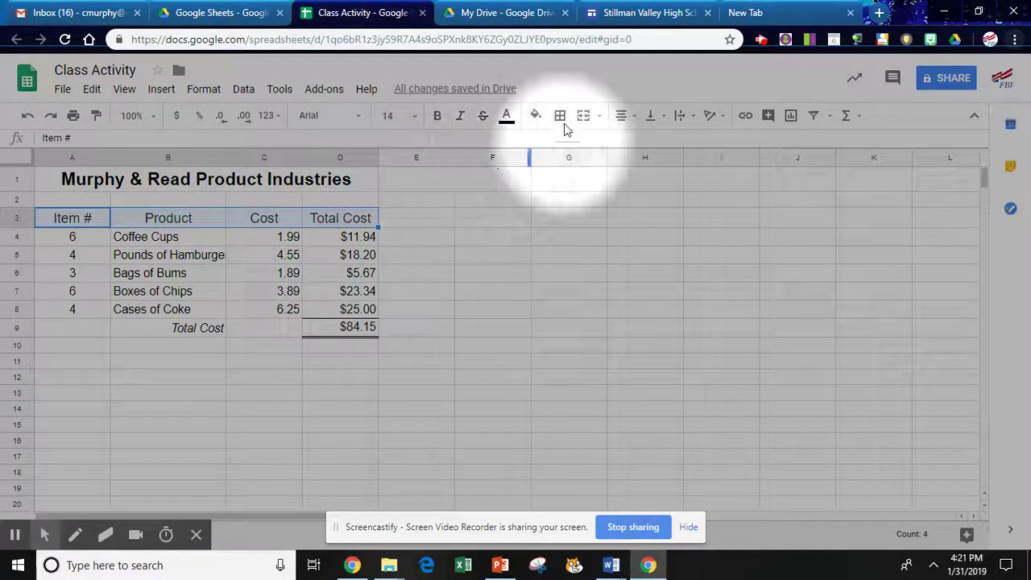
click(534, 117)
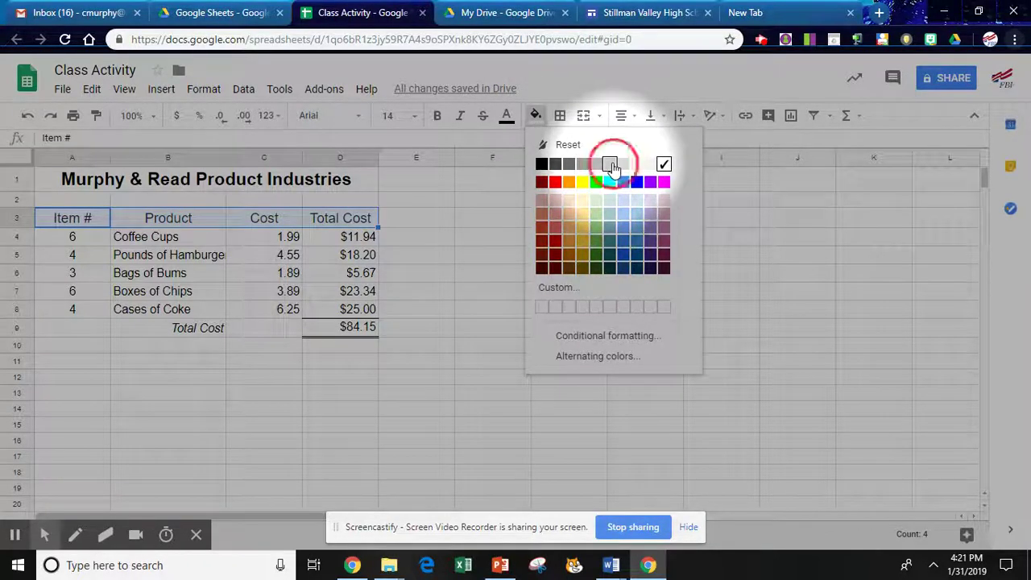
click(611, 167)
click(207, 376)
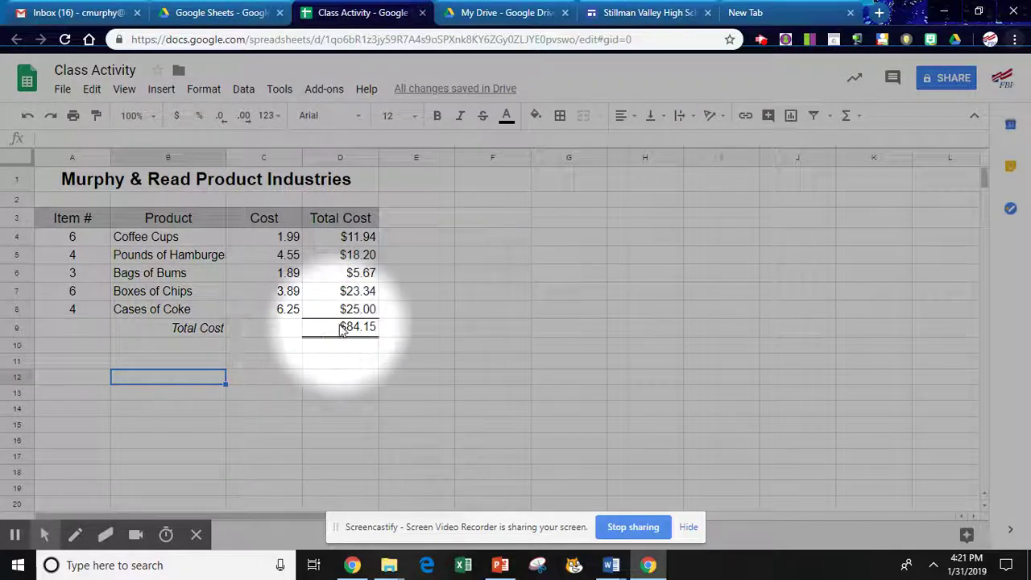
Highlight the grand total in D9 with a yellow fill
click(535, 116)
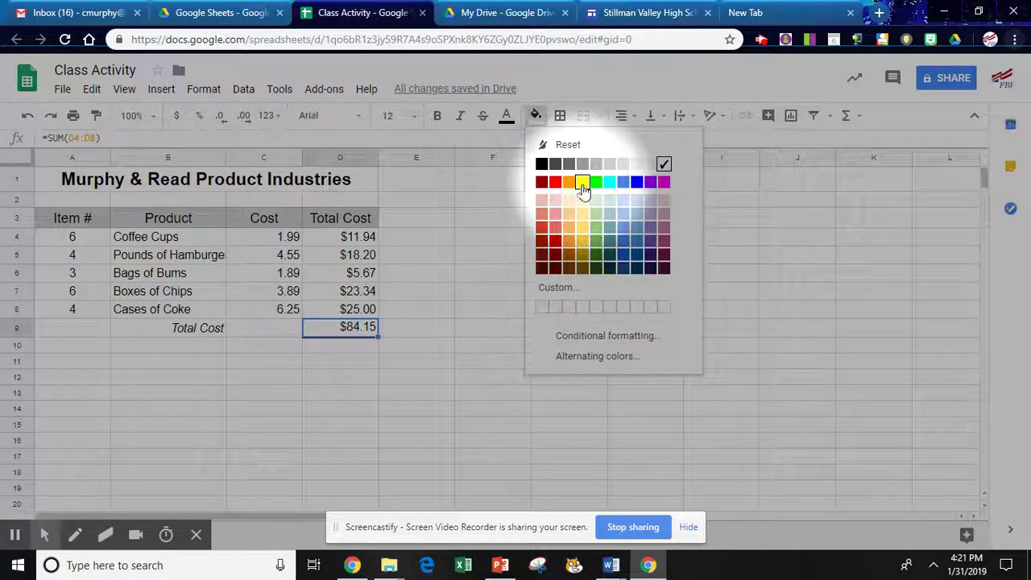
click(582, 184)
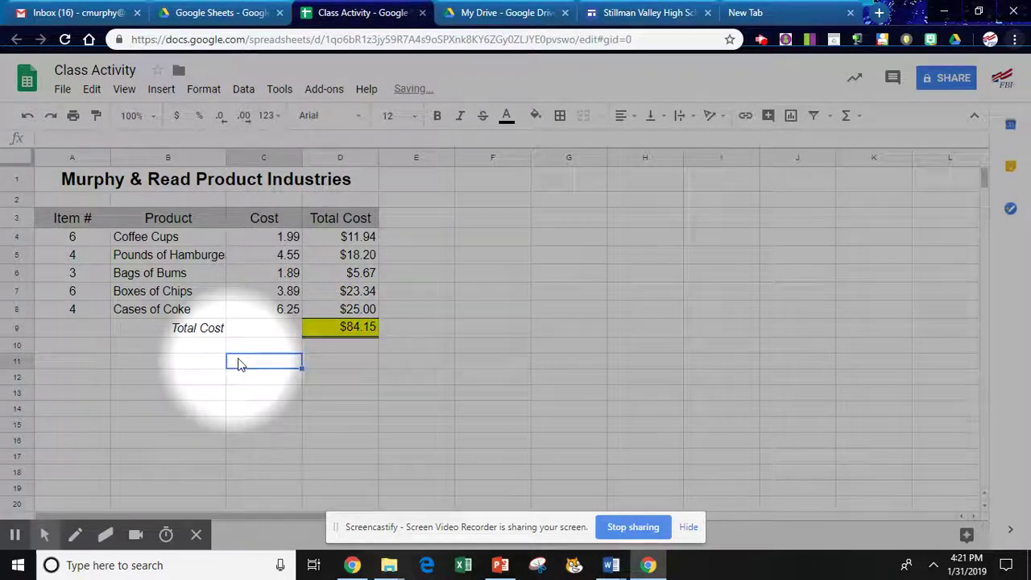
click(435, 390)
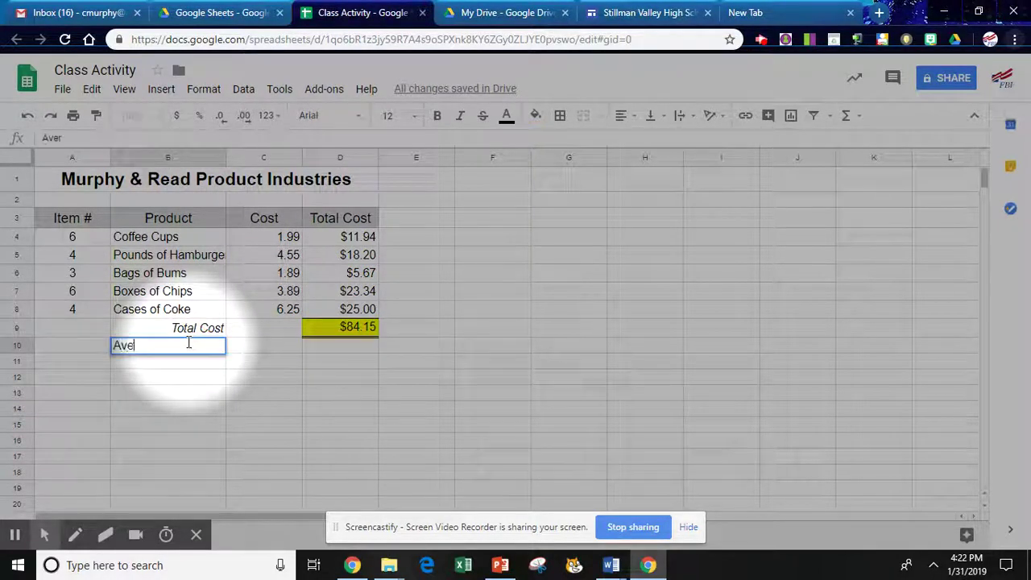
Enter the label Average Cost in B10 and copy the Total Cost label's formatting from B9 onto it
key(Tab)
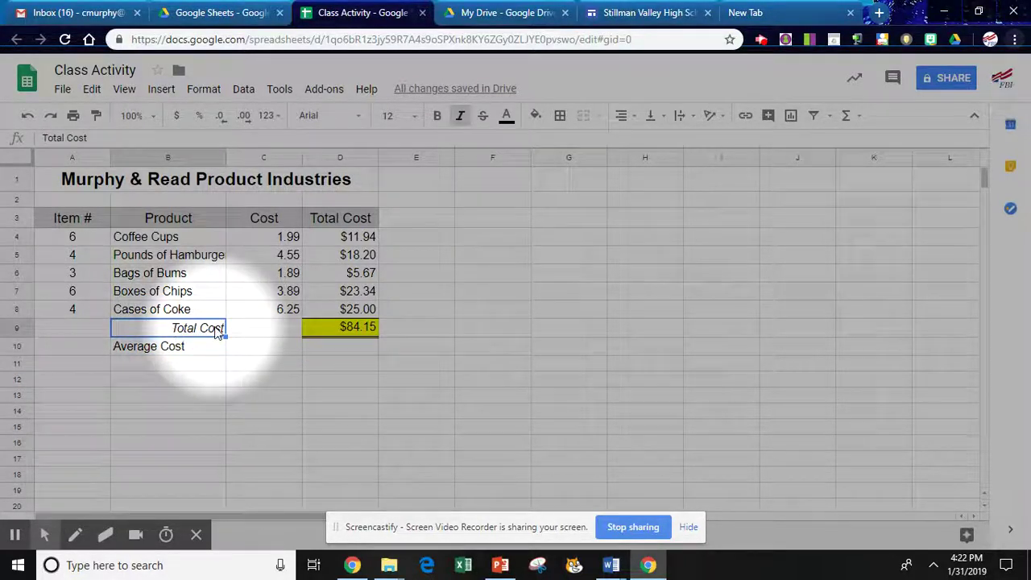
click(98, 115)
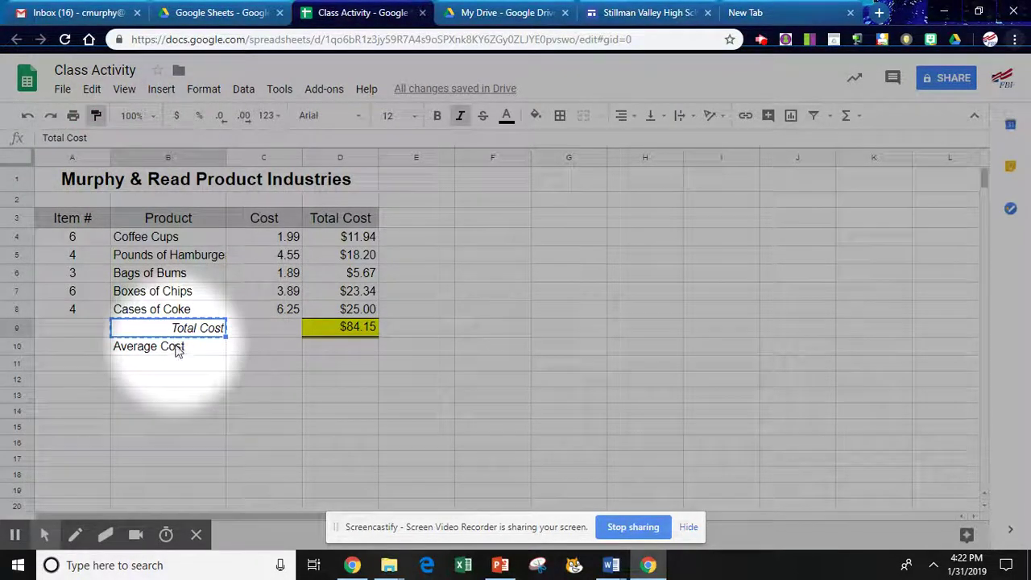
click(177, 352)
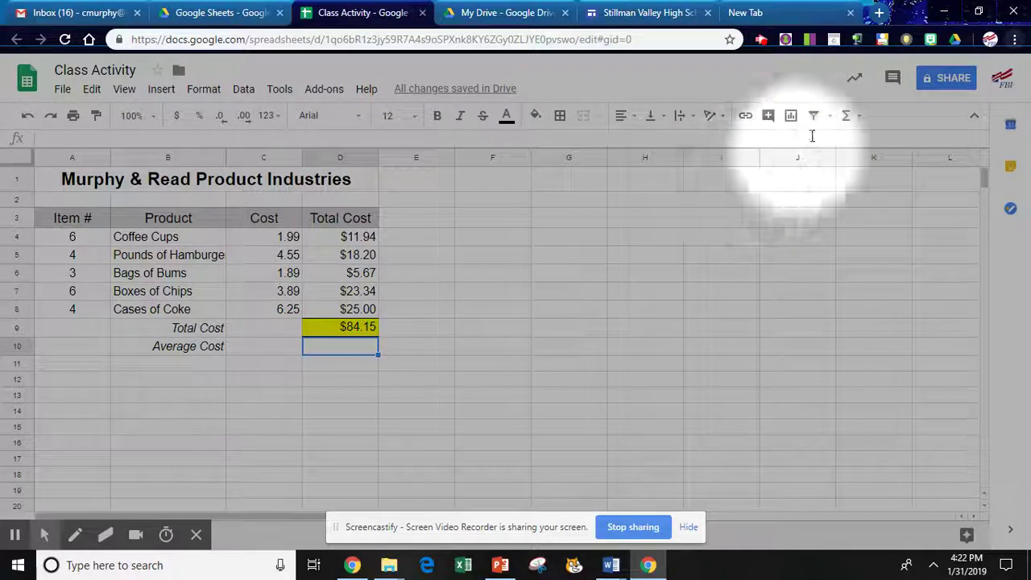
Calculate the average cost in D10 with the AVERAGE function over D4 to D8
click(857, 118)
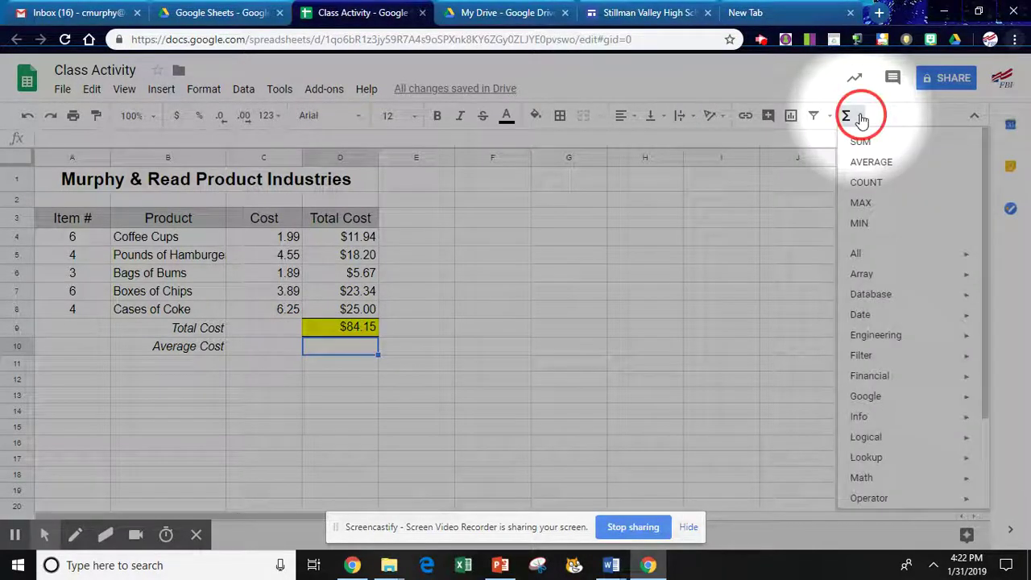
click(868, 164)
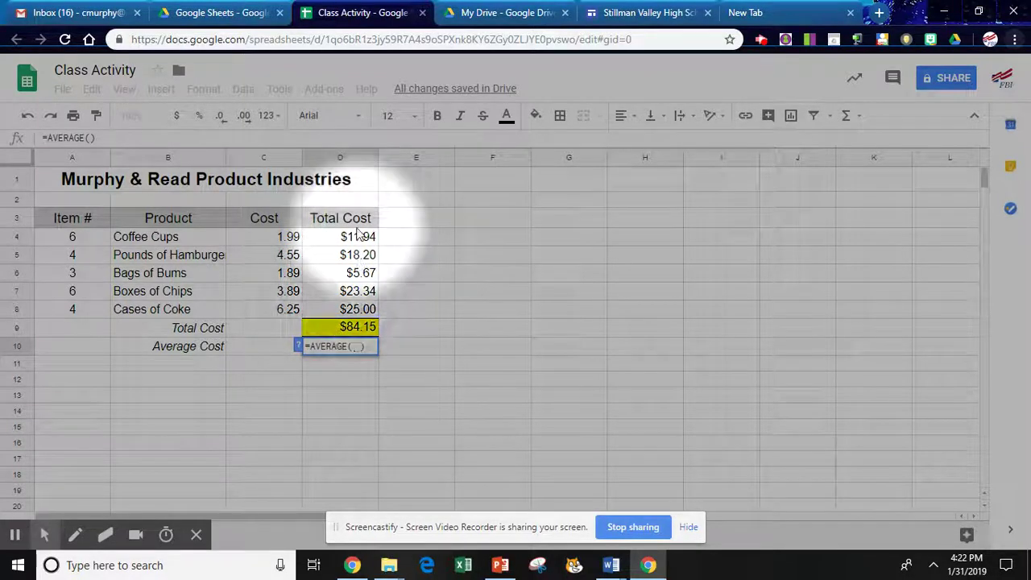
drag(359, 239, 355, 310)
key(Return)
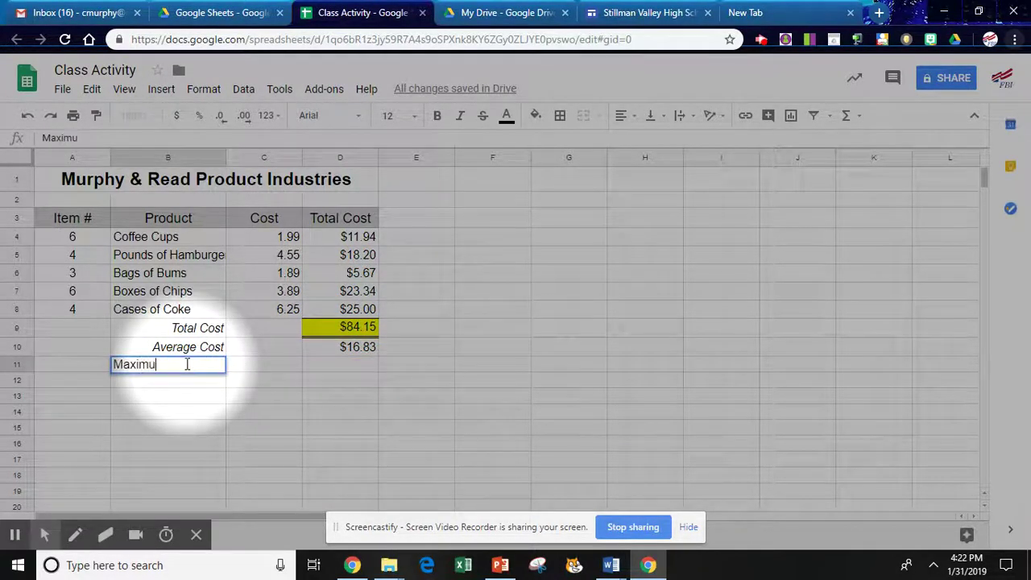
Enter the labels Maximum Cost in B11 and Minimum Cost in B12, and copy the Average Cost label's formatting onto both
key(Return)
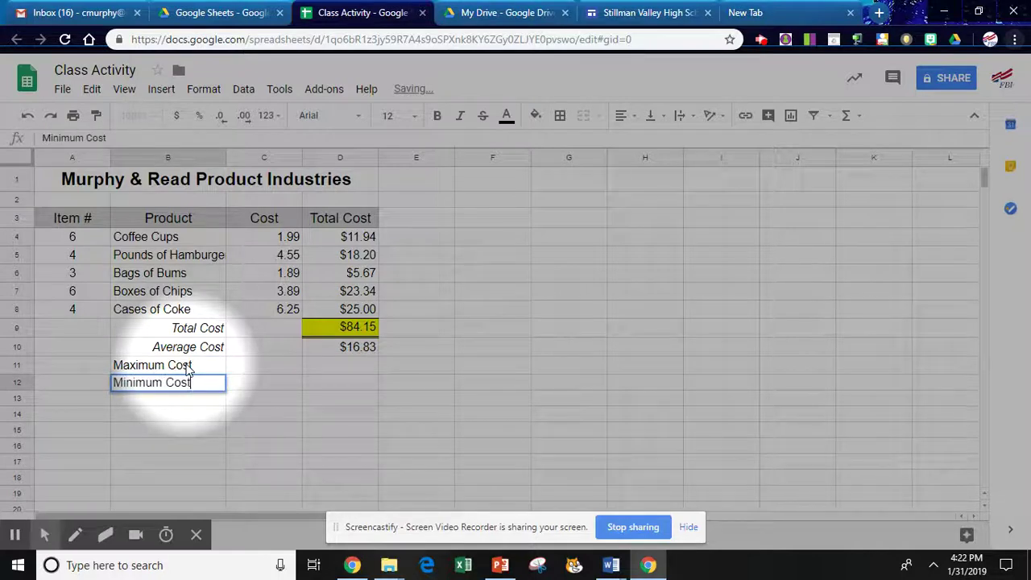
click(264, 379)
click(194, 343)
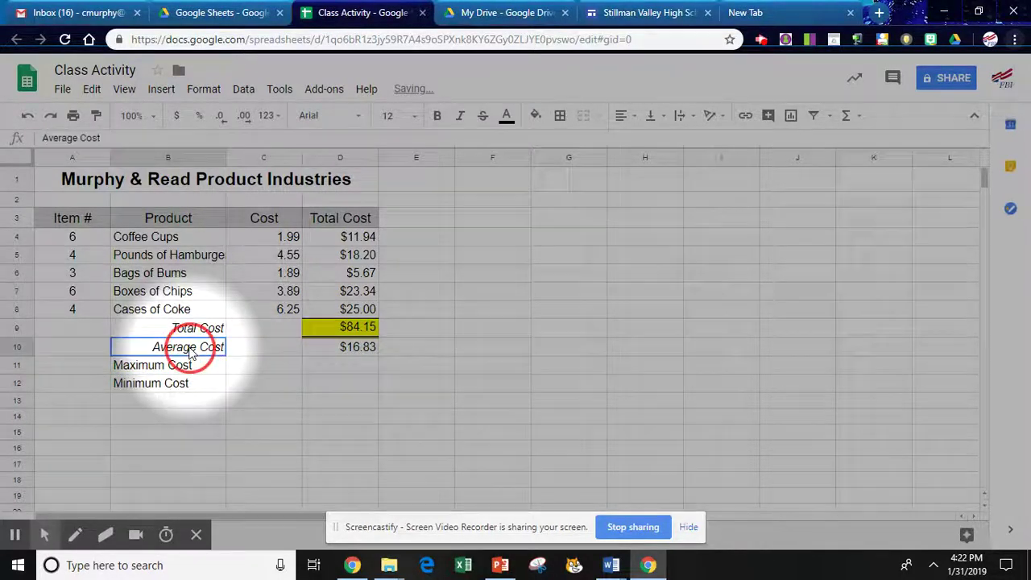
click(96, 115)
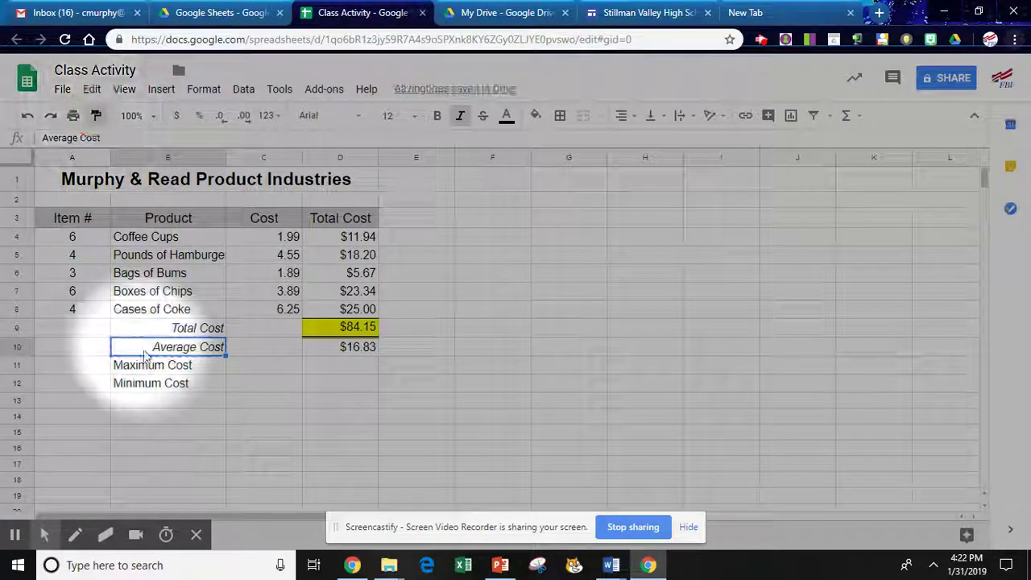
drag(150, 368, 150, 385)
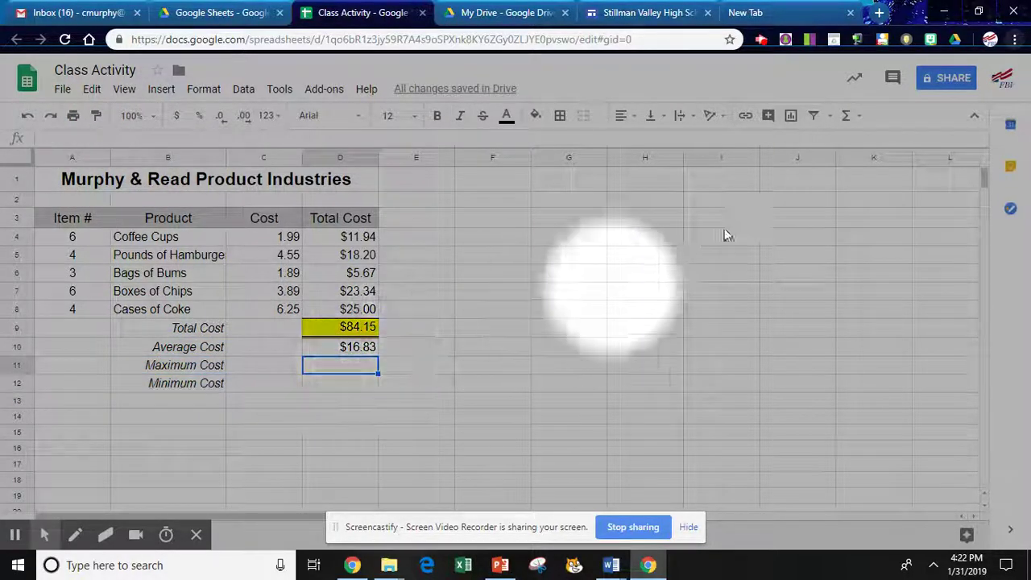
Calculate the maximum cost in D11 with the MAX function over D4 to D8
click(860, 117)
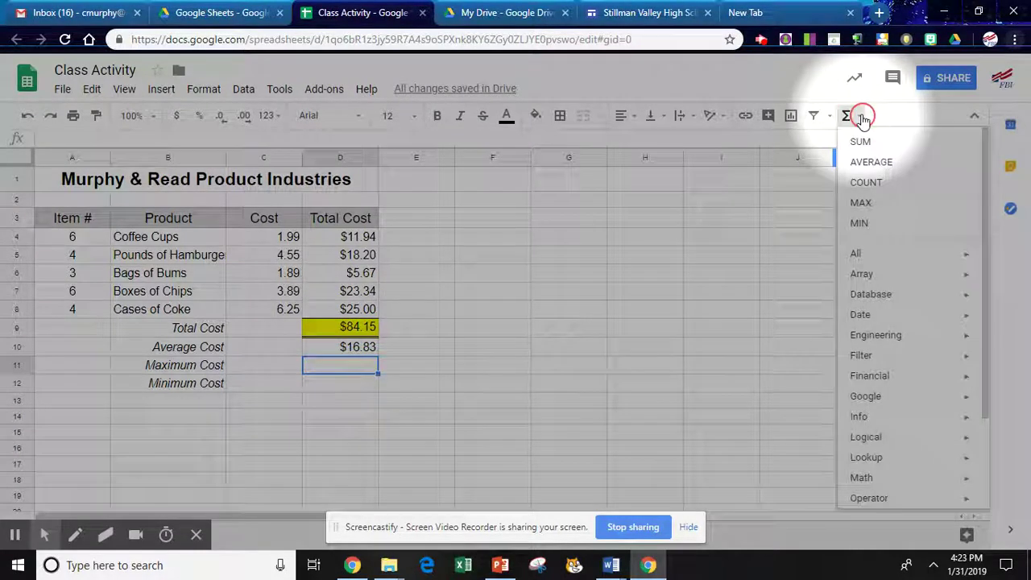
click(861, 207)
drag(350, 238, 347, 309)
key(Return)
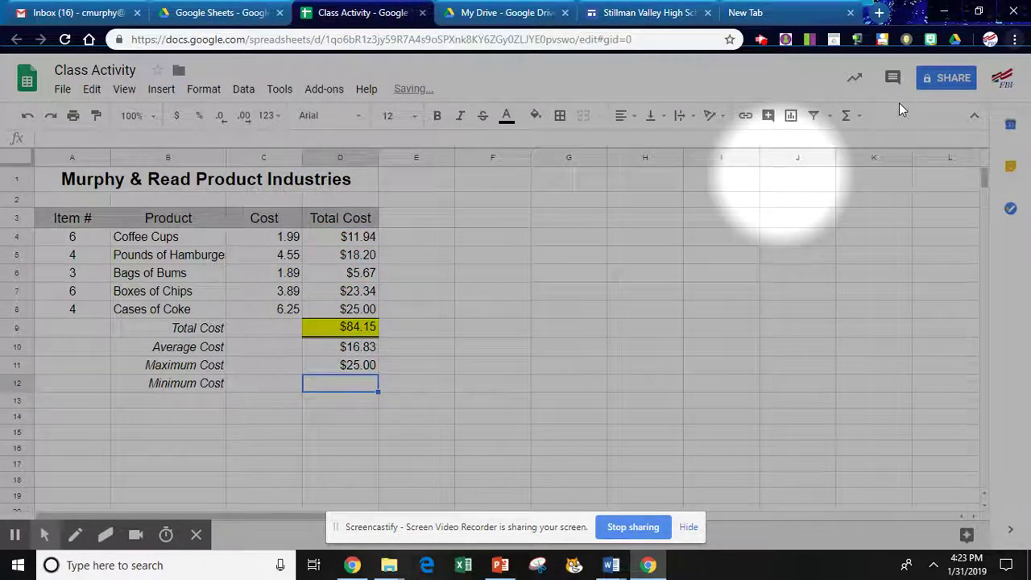
Build a MIN formula over D4 to D8 in D12 for the minimum cost
click(858, 117)
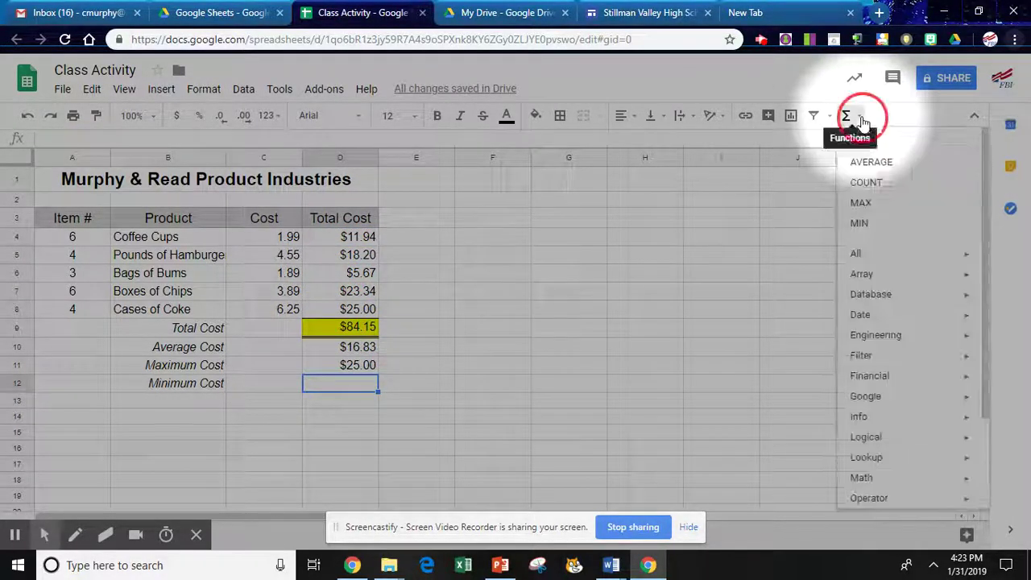
click(858, 226)
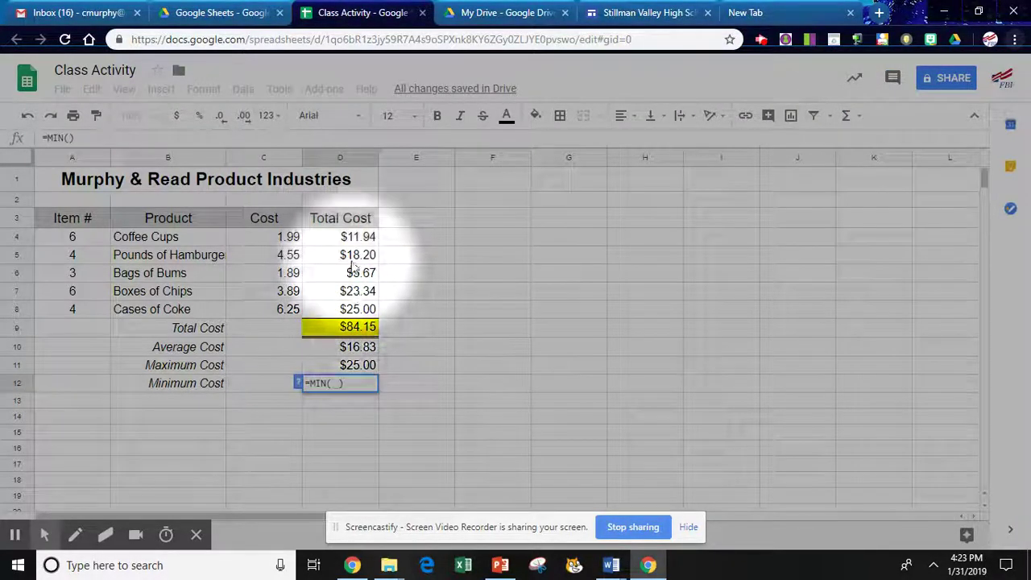
drag(354, 238, 357, 326)
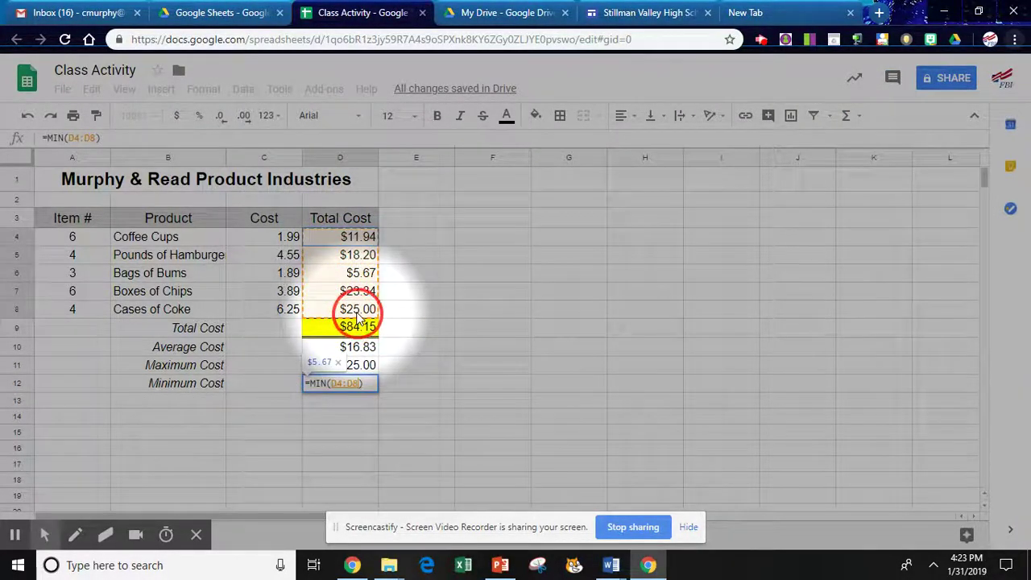